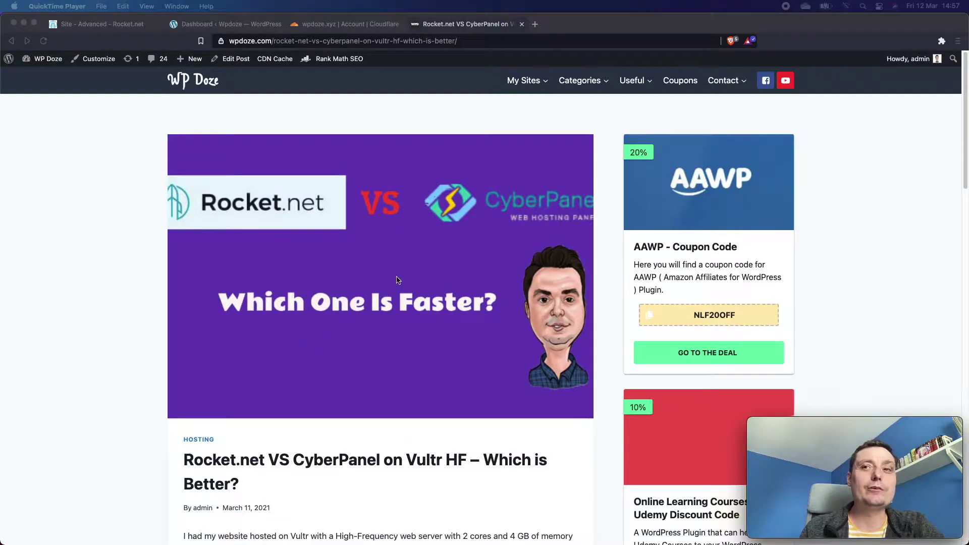
# Switch to the wpdoze.xyz WordPress admin dashboard tab.
pyautogui.click(226, 24)
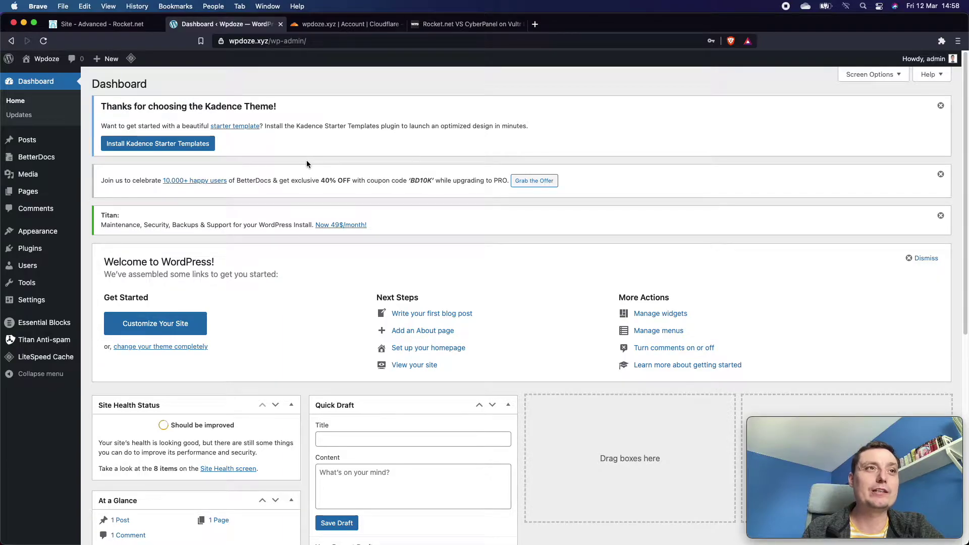
# Search the plugin directory for 'wpvivid', then install and activate Backup & Migration.
pyautogui.moveTo(30, 249)
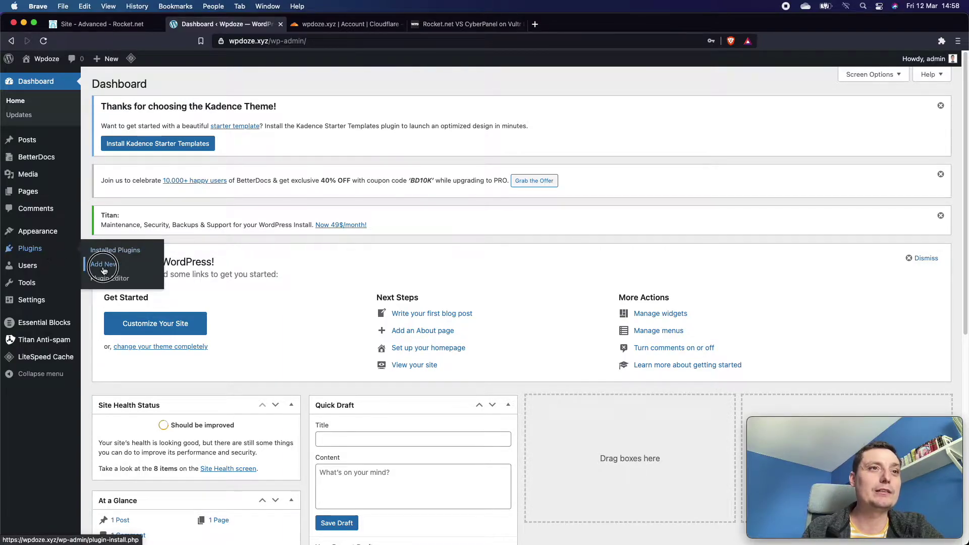
pyautogui.click(104, 267)
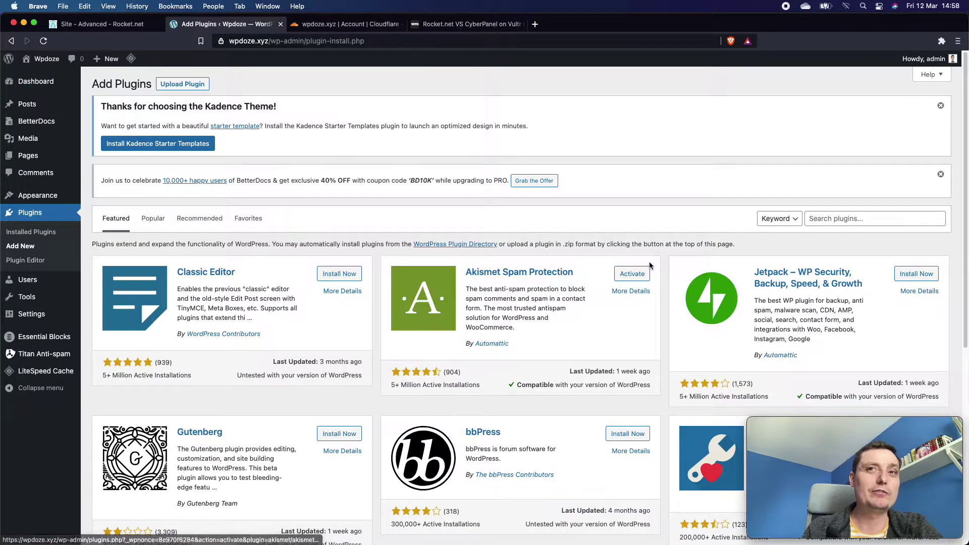
pyautogui.click(851, 221)
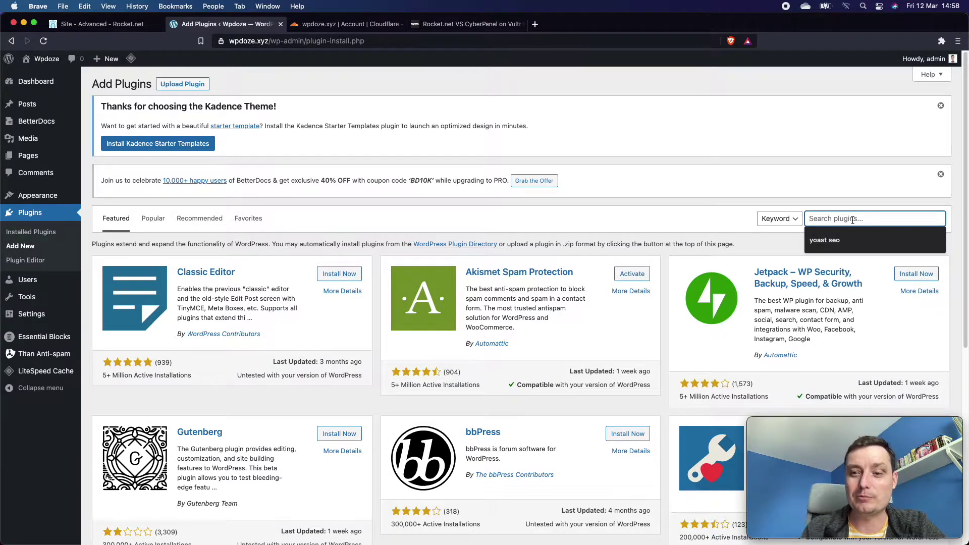
pyautogui.write('wpvivid')
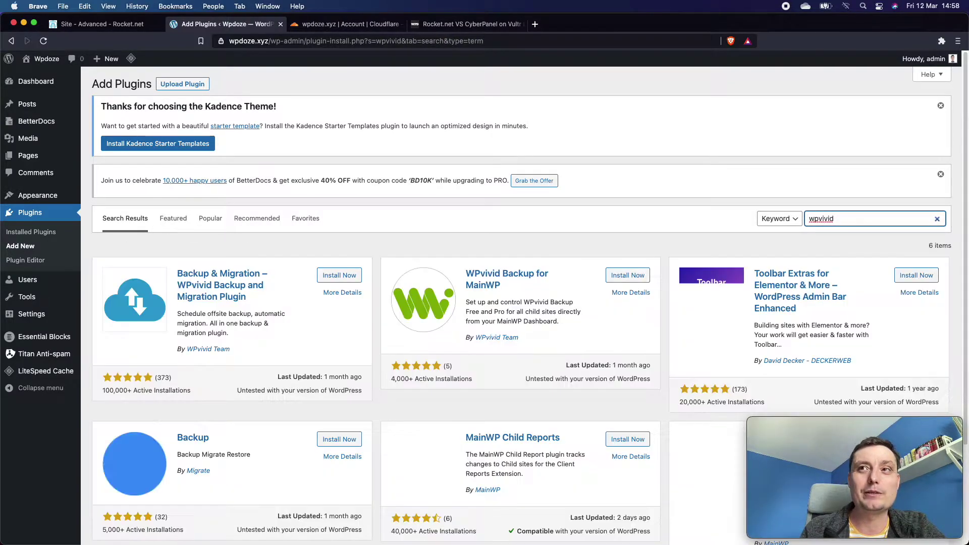
pyautogui.click(336, 276)
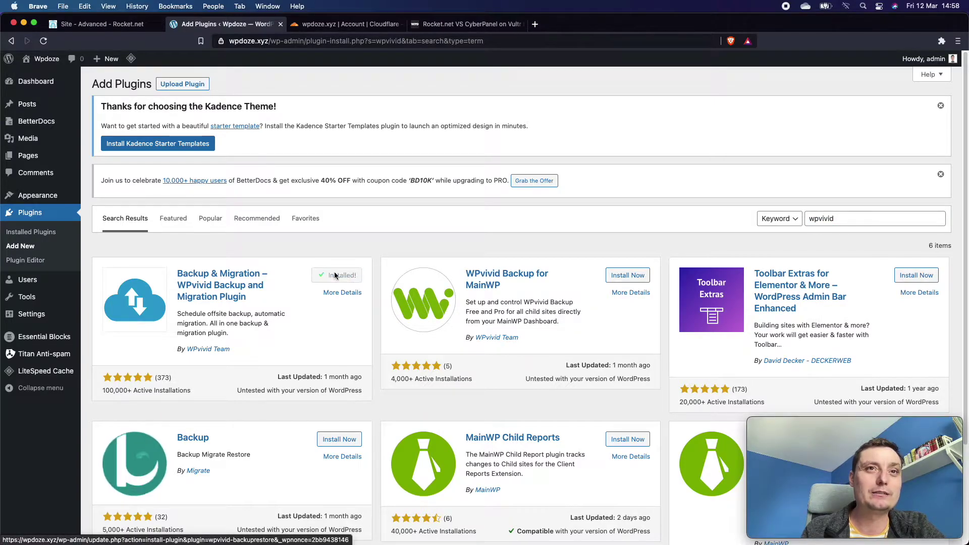
pyautogui.click(339, 282)
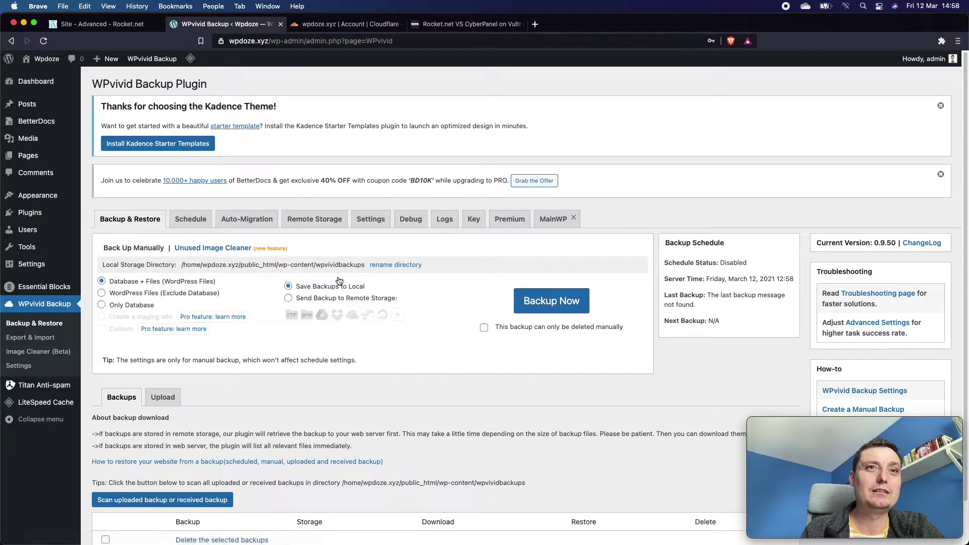
# Copy the site address and load the wpdoze.xyz homepage in a new tab.
pyautogui.click(269, 41)
pyautogui.rightClick(257, 42)
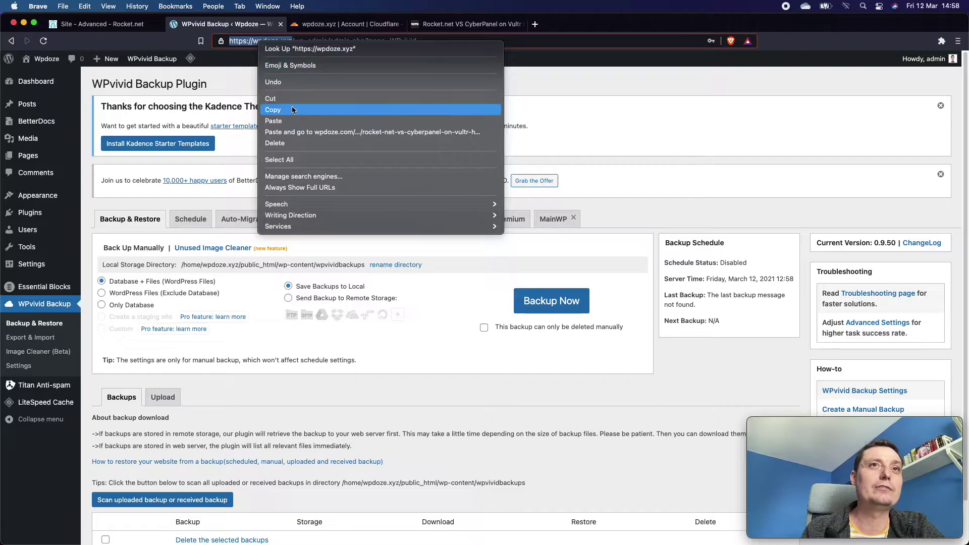
pyautogui.click(292, 110)
pyautogui.click(535, 24)
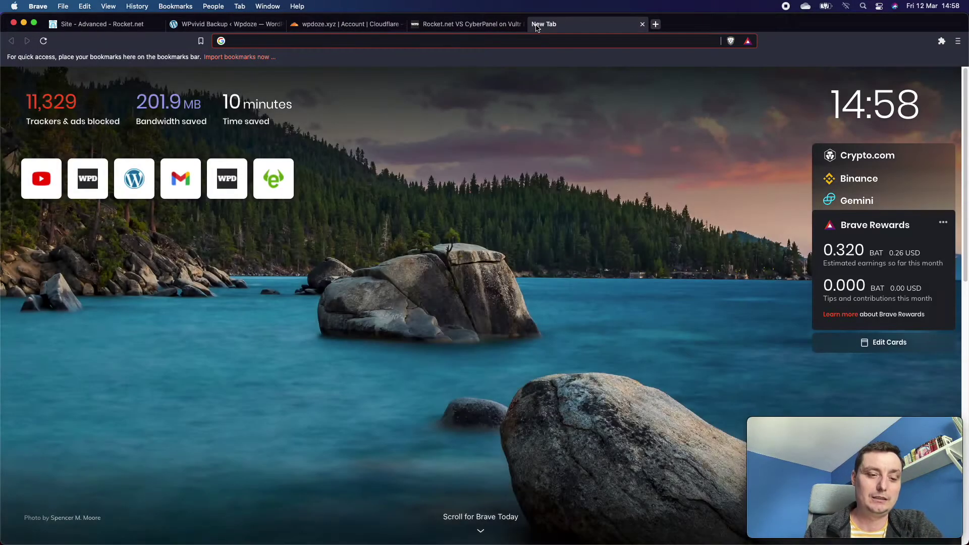
pyautogui.press('super+v')
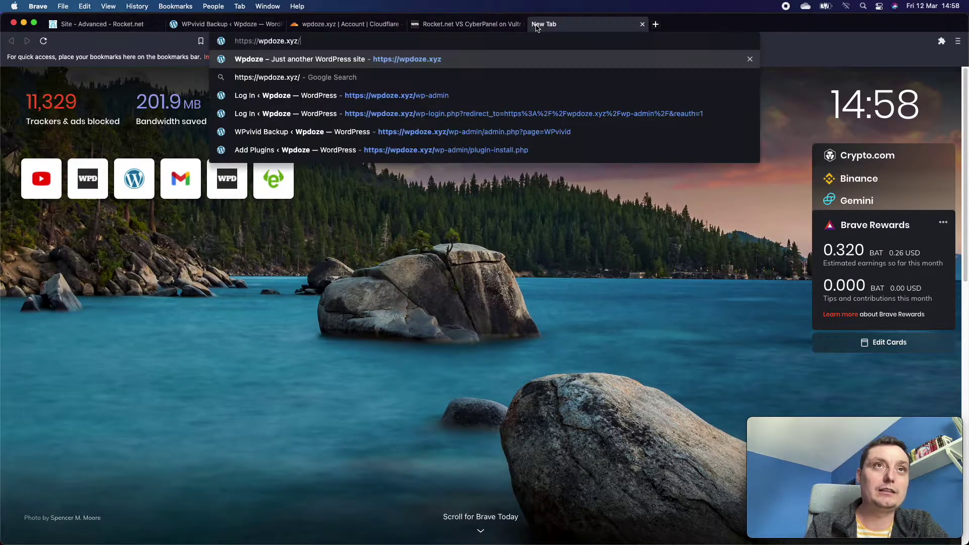
pyautogui.press('Return')
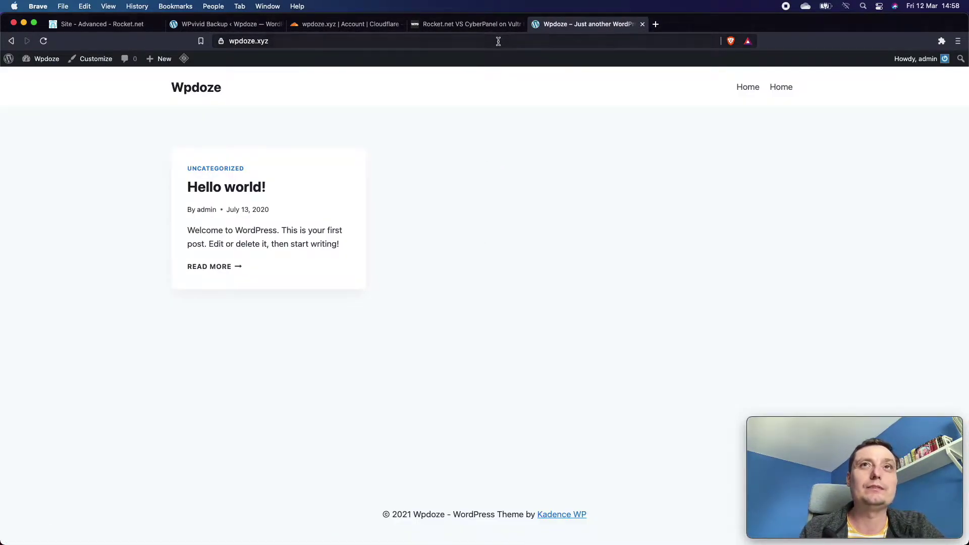
# Return to the WPvivid backup page and review its Database + Files local backup settings.
pyautogui.click(231, 29)
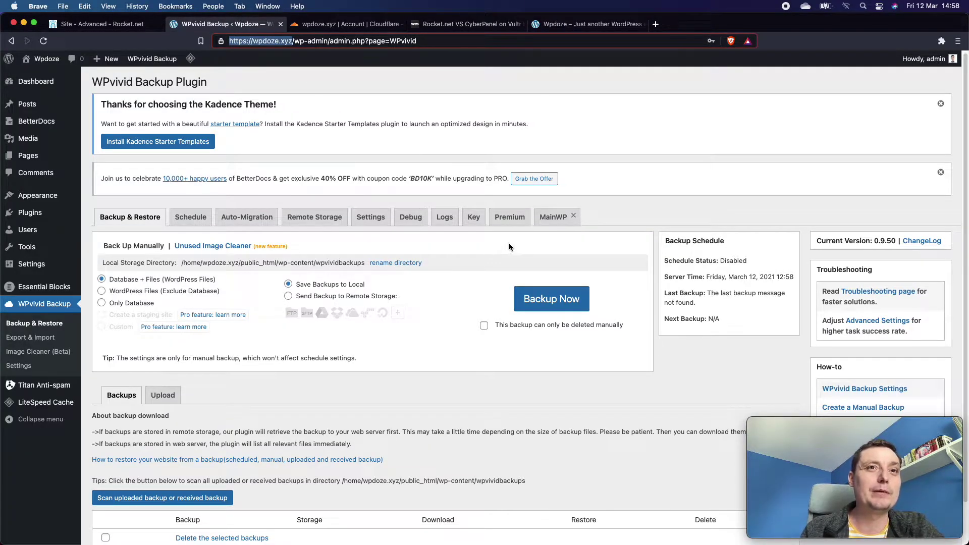
pyautogui.scroll(-1, 438, 235)
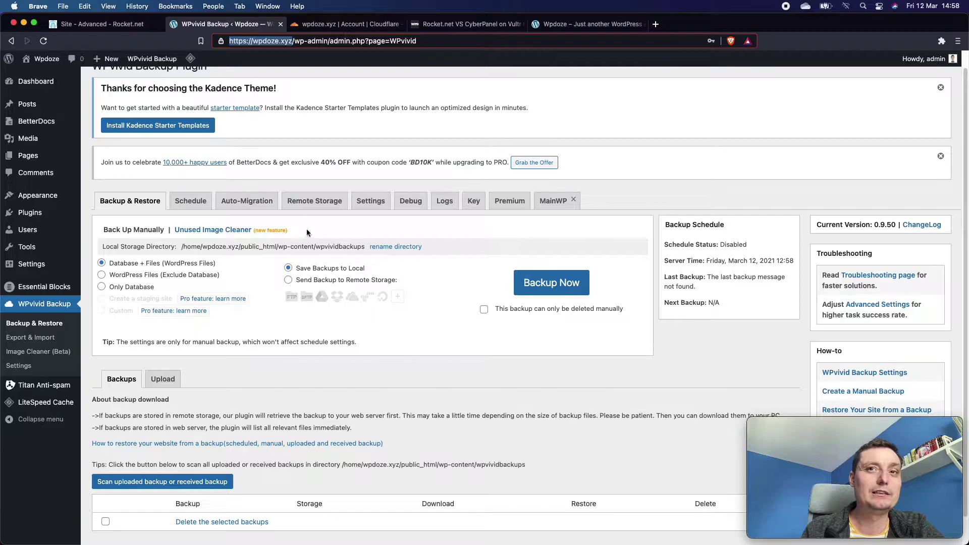
pyautogui.scroll(-1, 531, 206)
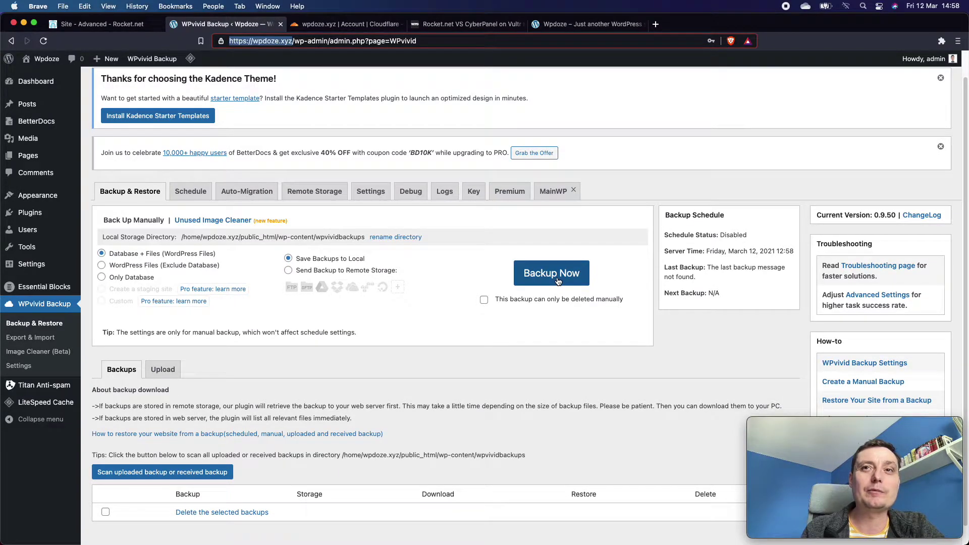
# Run a full manual WPvivid backup of the site.
pyautogui.click(551, 273)
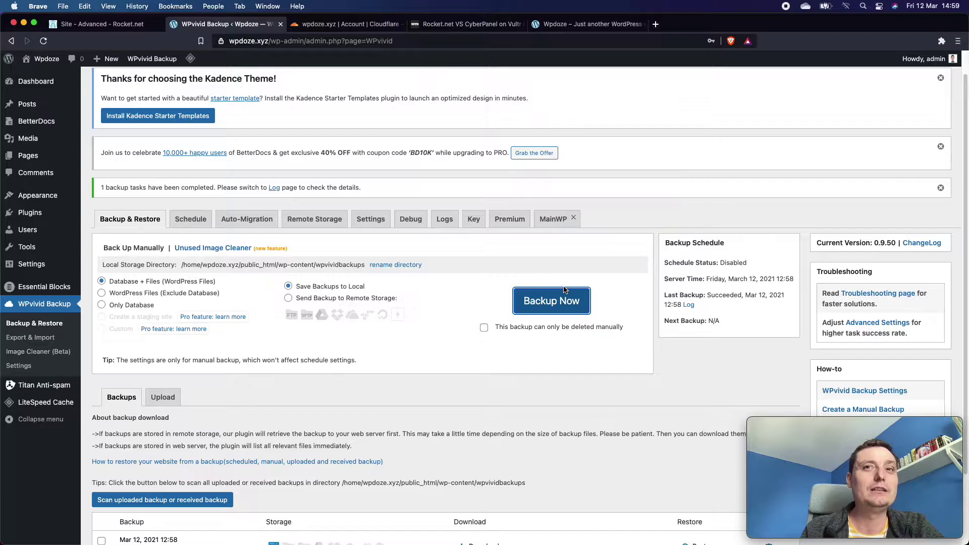
pyautogui.scroll(-3, 564, 289)
pyautogui.scroll(1, 563, 288)
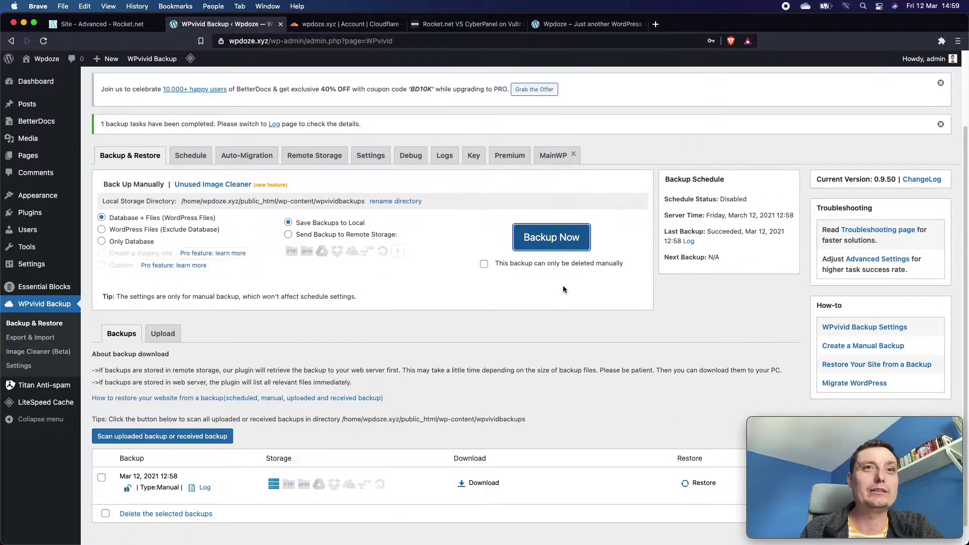
pyautogui.scroll(-1, 564, 289)
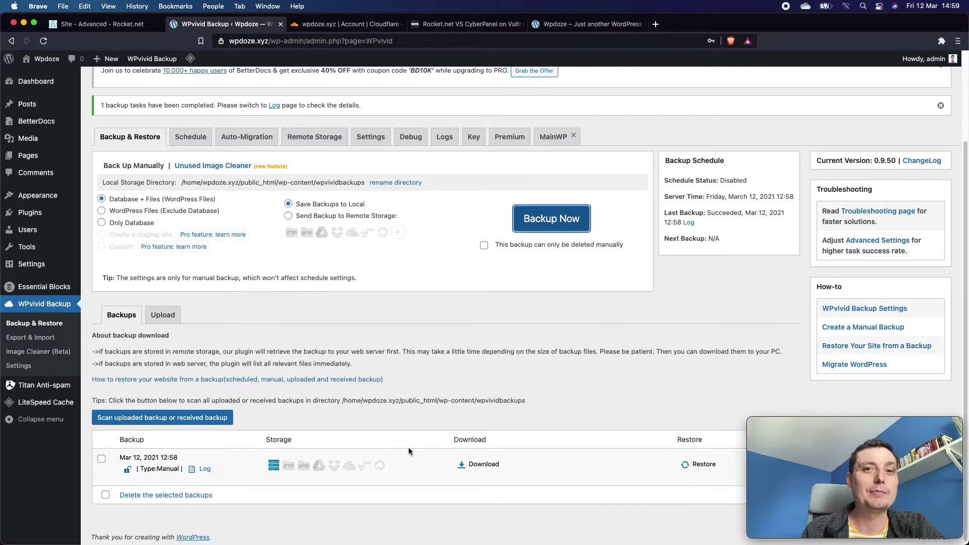
# Save the finished 37.10 MB backup zip into the Downloads folder.
pyautogui.click(485, 464)
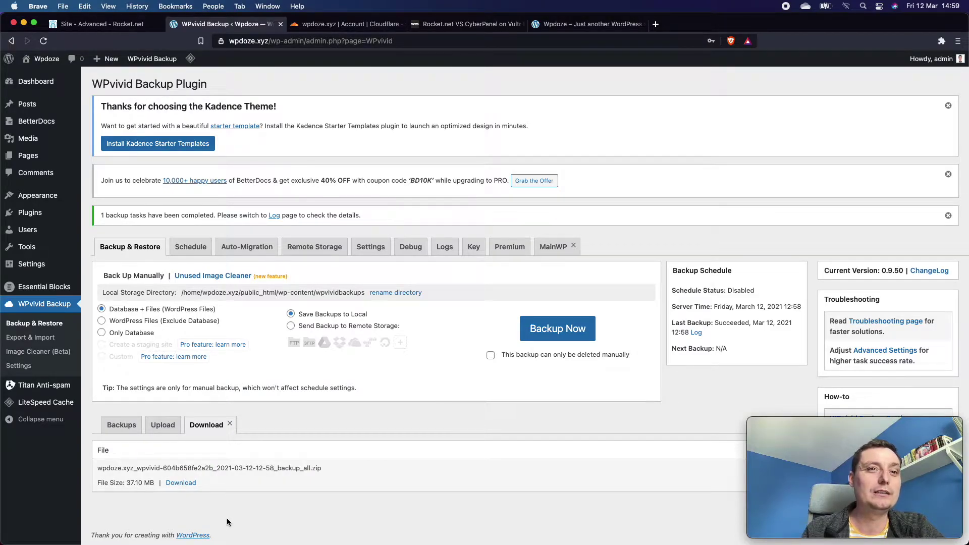
pyautogui.click(182, 484)
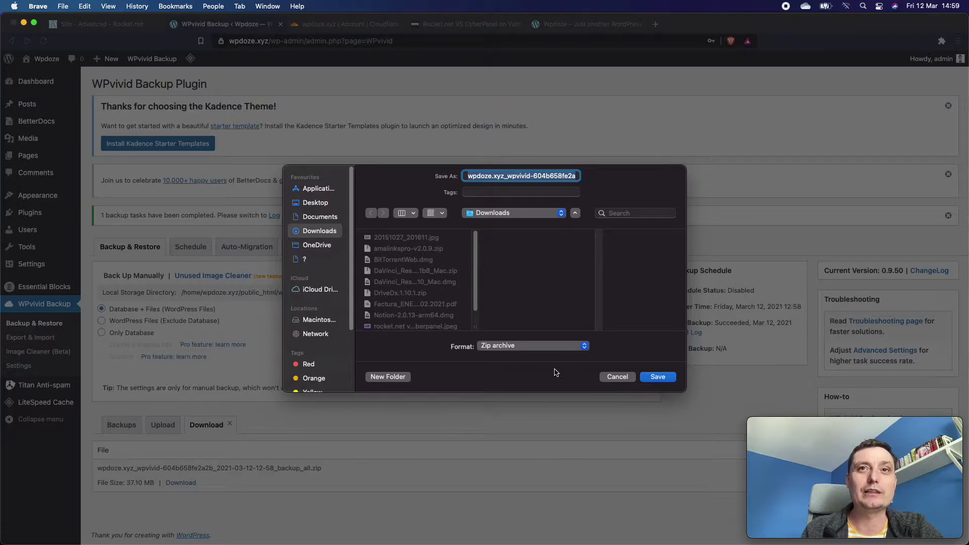
pyautogui.click(658, 377)
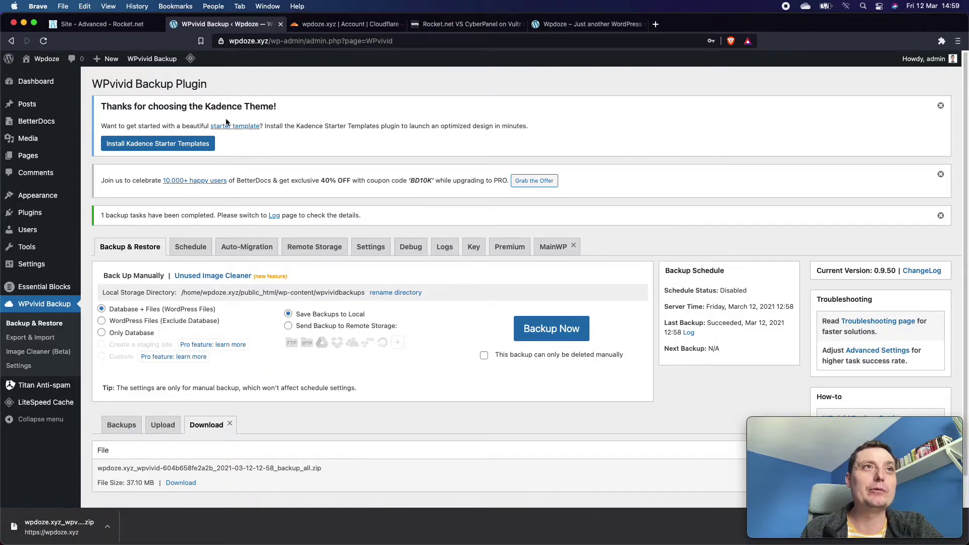
pyautogui.click(112, 32)
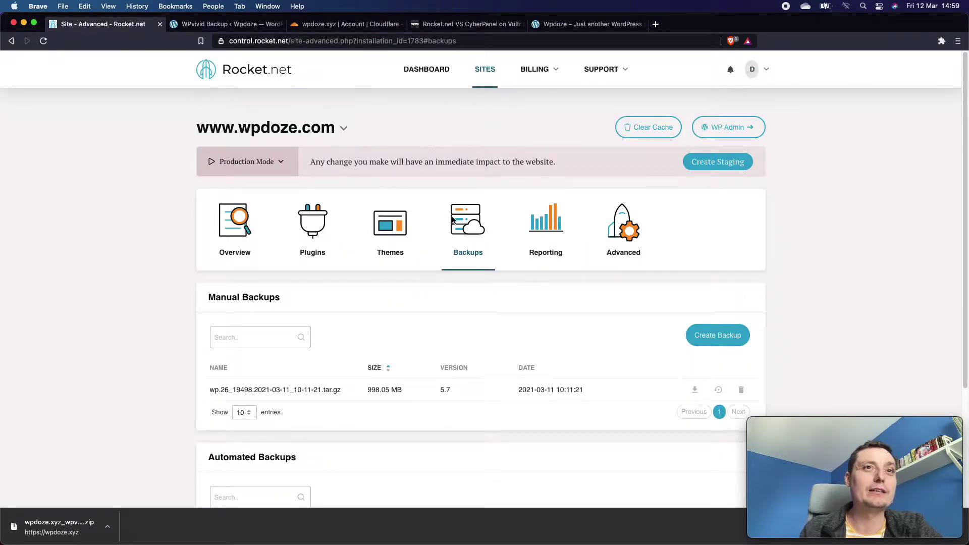
# Log back into Rocket.net using the saved login credentials.
pyautogui.click(431, 72)
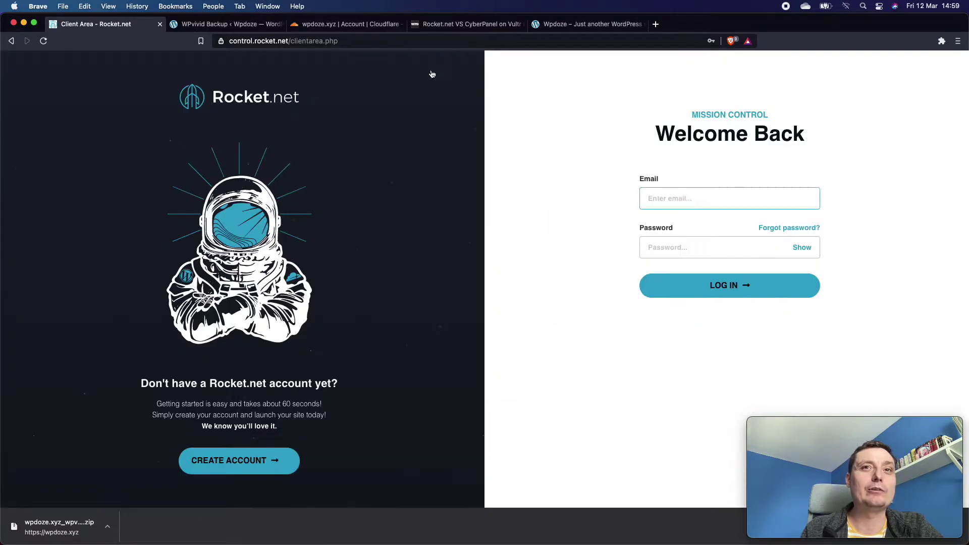
pyautogui.click(702, 199)
pyautogui.click(698, 226)
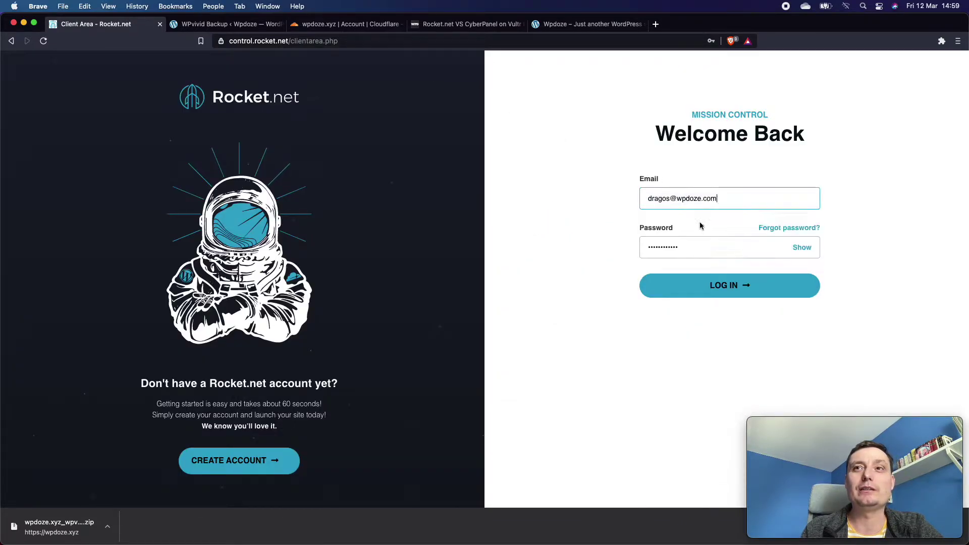
pyautogui.click(720, 286)
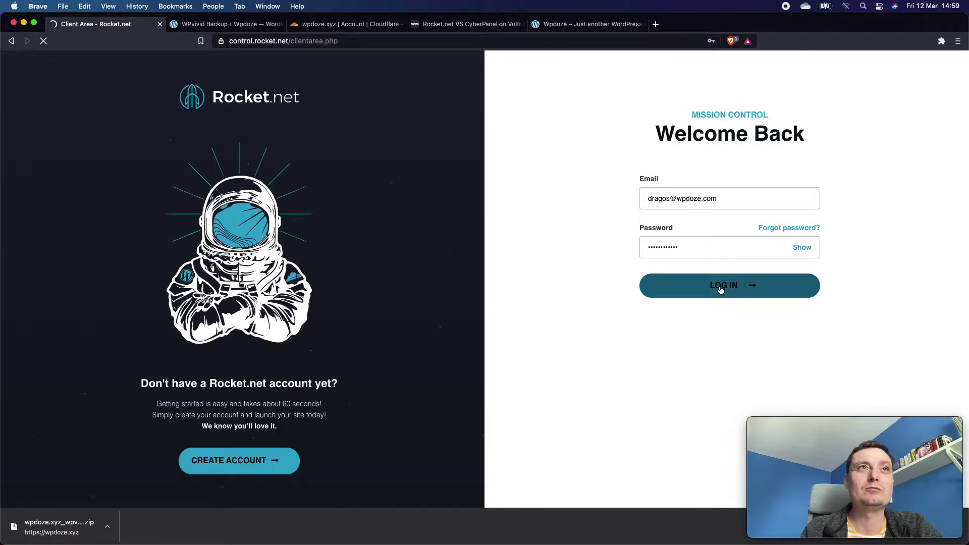
# Start creating a new site from the Rocket.net dashboard.
pyautogui.scroll(-1, 544, 196)
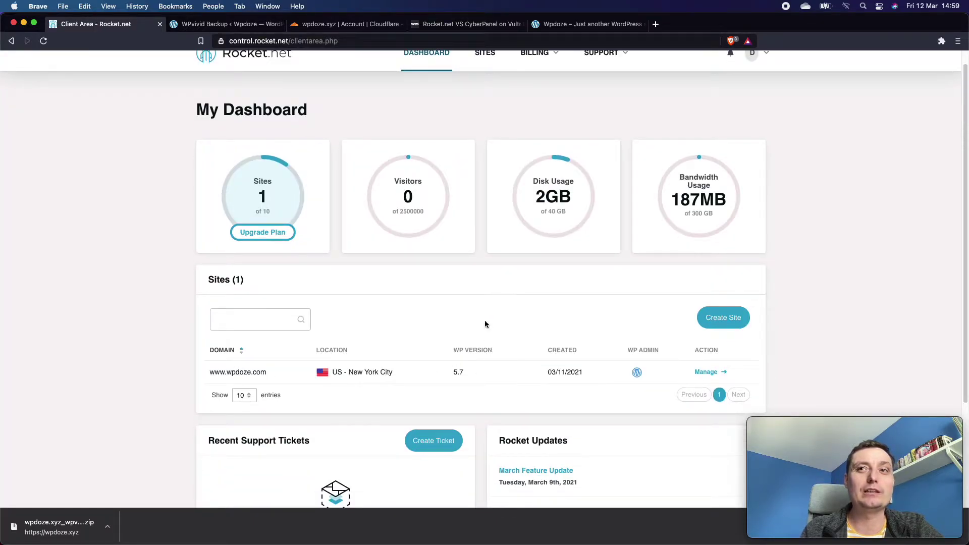
pyautogui.click(727, 315)
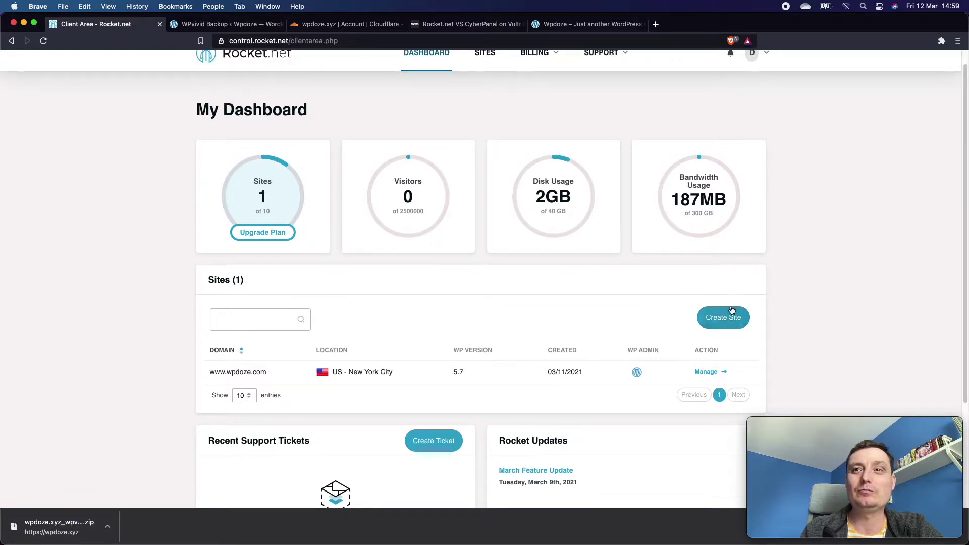
pyautogui.click(733, 320)
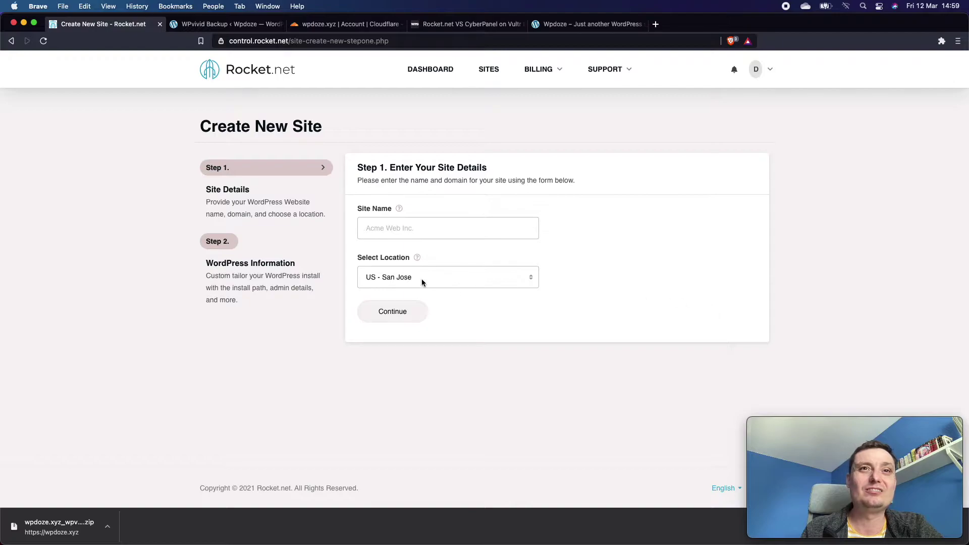
# Name the new site wpdoze.xyz, choose US - Los Angeles, and continue.
pyautogui.click(418, 226)
pyautogui.write('wpdoze')
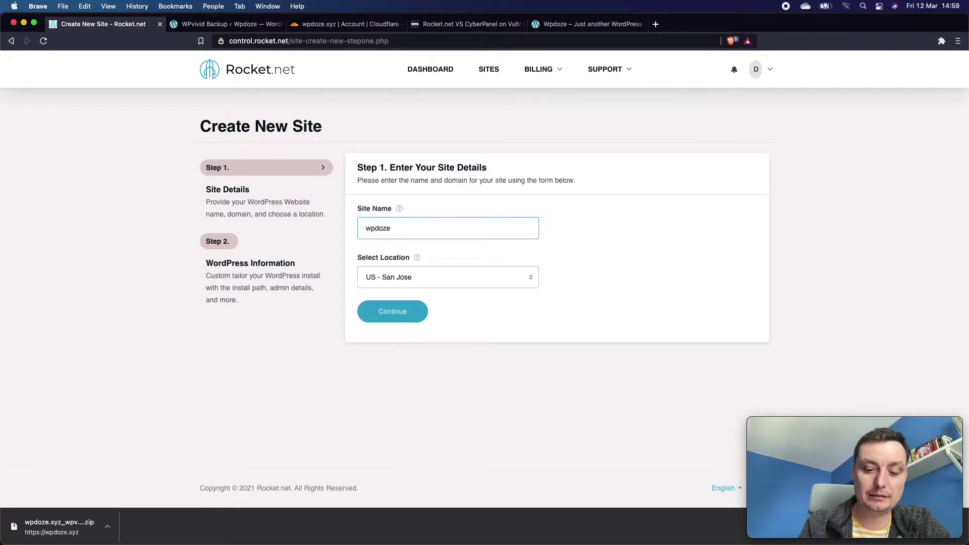
pyautogui.write('.xyz')
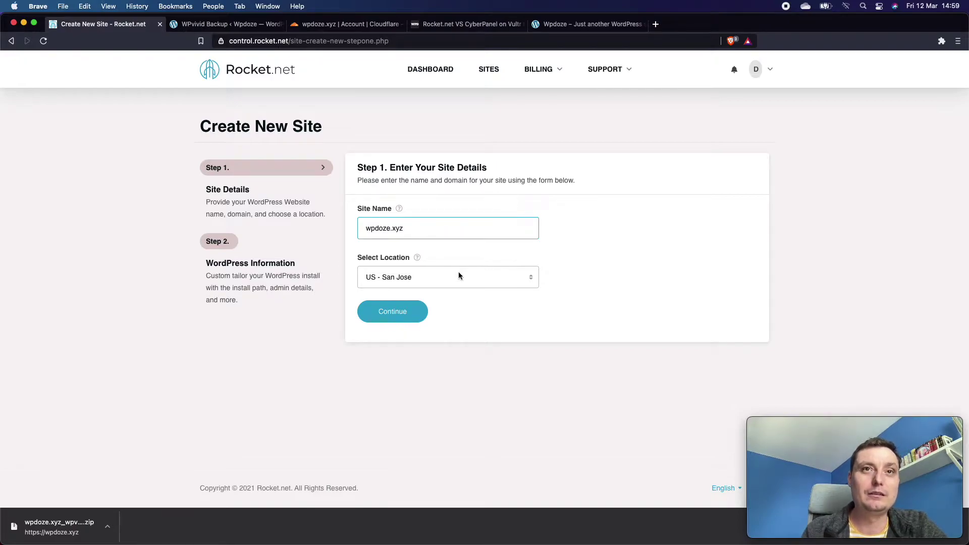
pyautogui.click(460, 279)
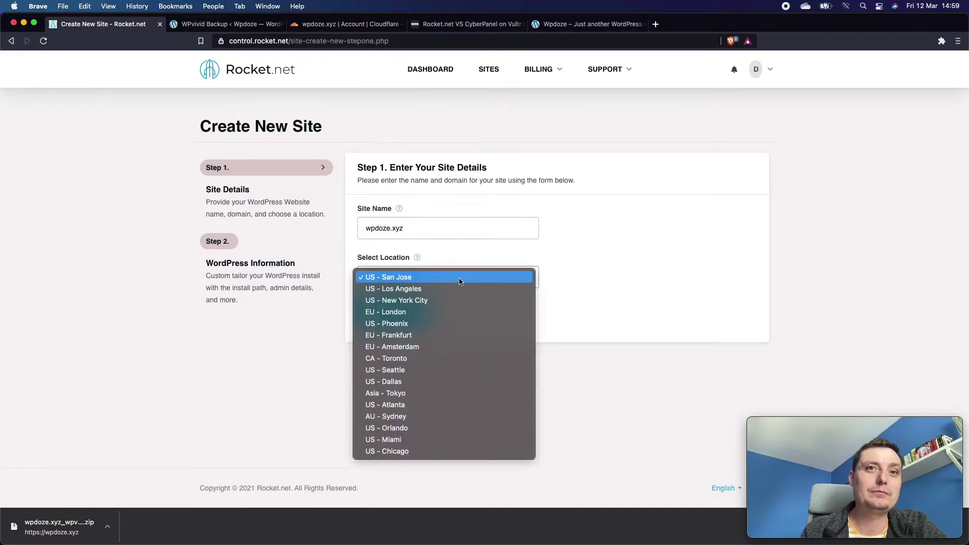
pyautogui.click(440, 290)
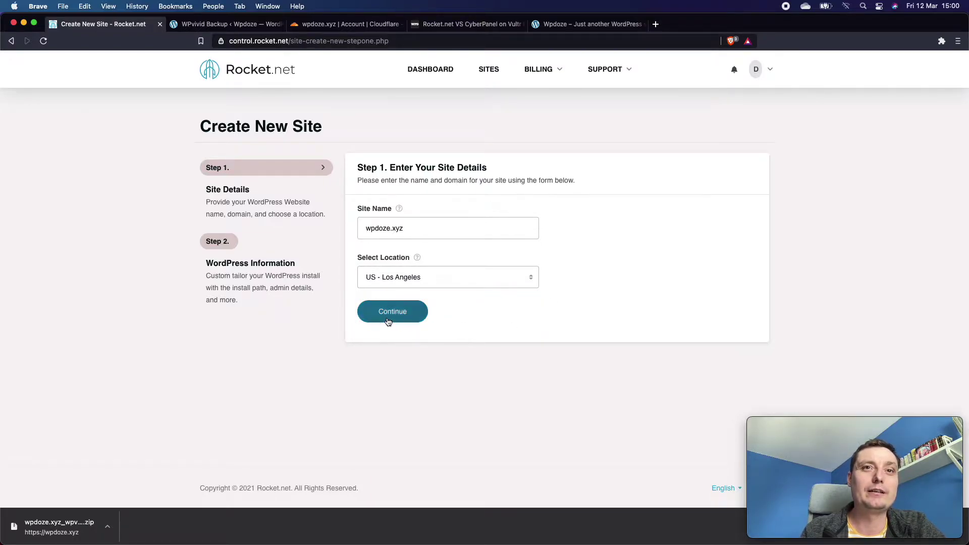
pyautogui.click(392, 313)
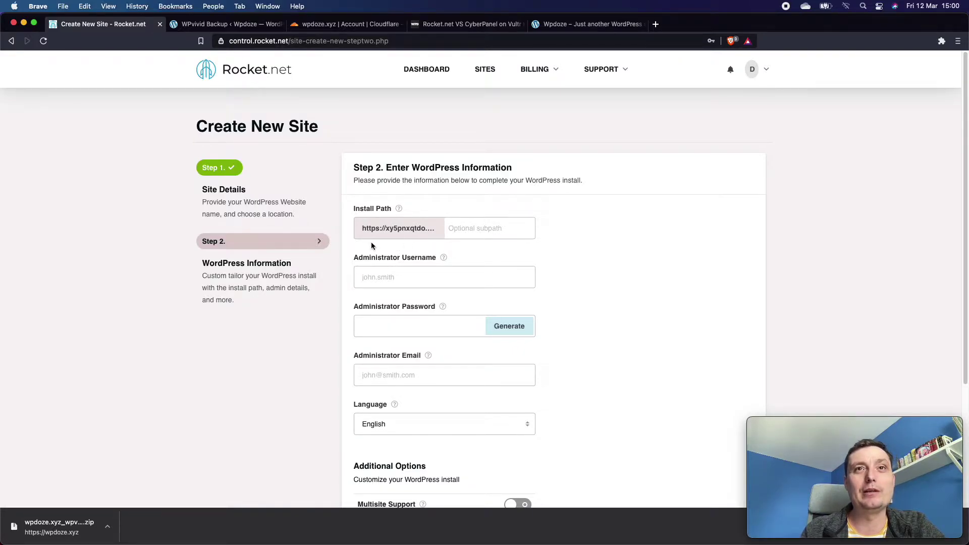
# Enter admin username 'admin', a password and the saved administrator e-mail, then submit.
pyautogui.click(386, 276)
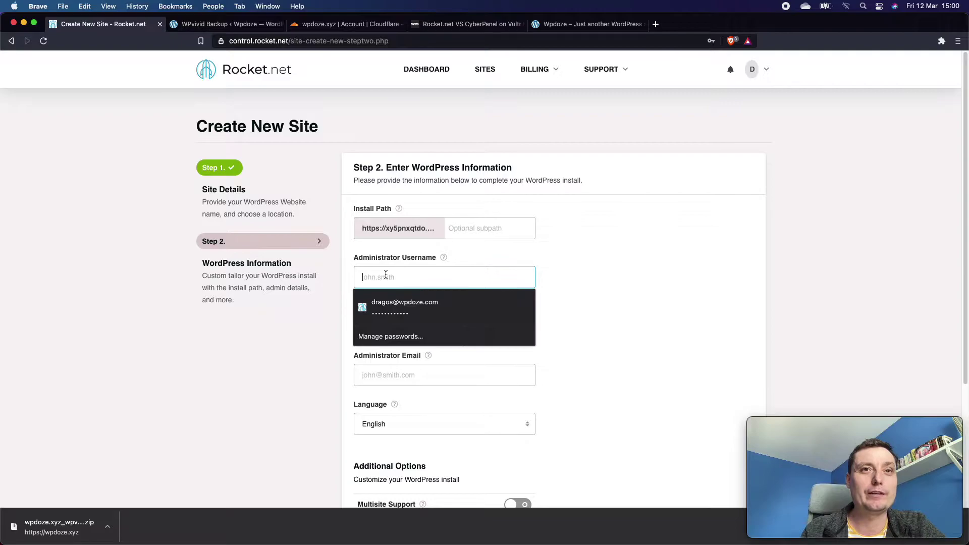
pyautogui.write('admin')
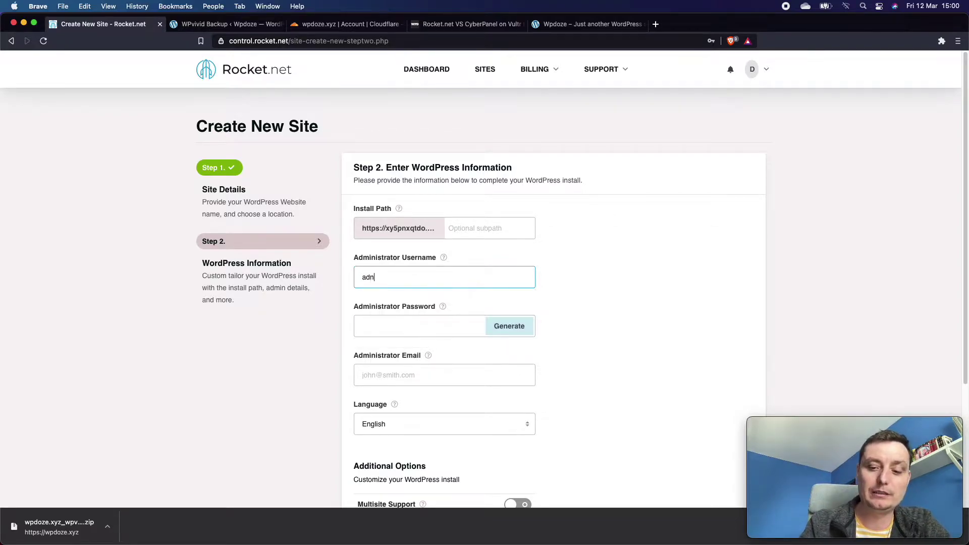
pyautogui.click(412, 329)
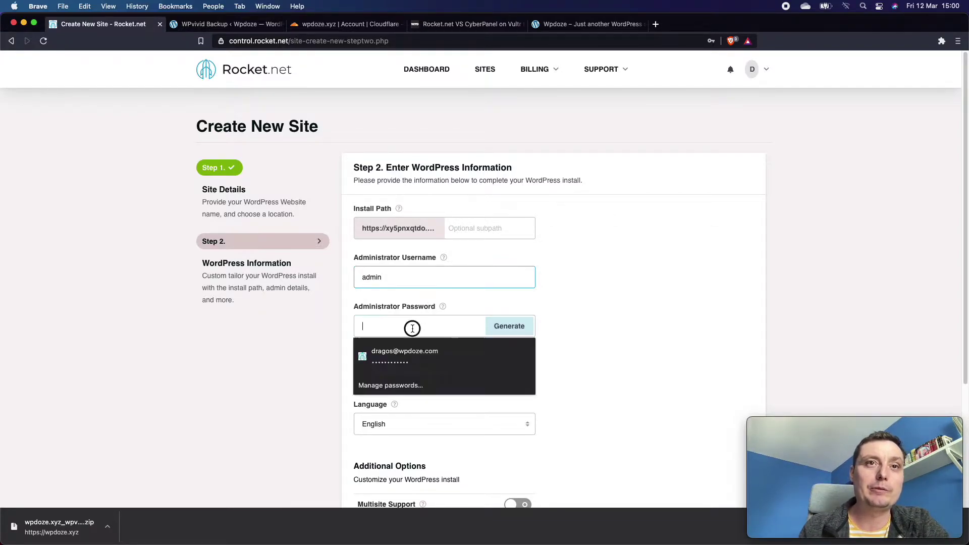
pyautogui.write('••')
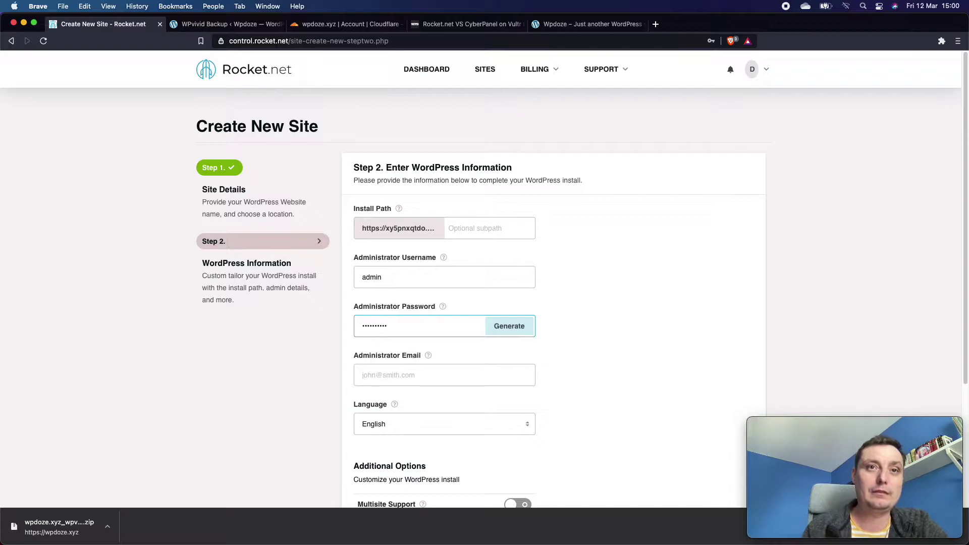
pyautogui.scroll(-1, 412, 329)
pyautogui.click(425, 367)
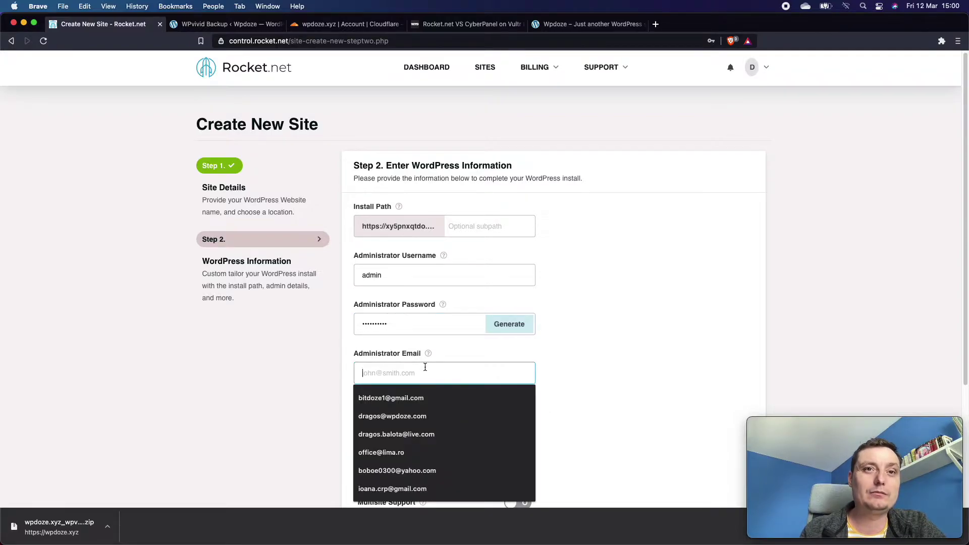
pyautogui.click(421, 395)
pyautogui.scroll(-2, 550, 388)
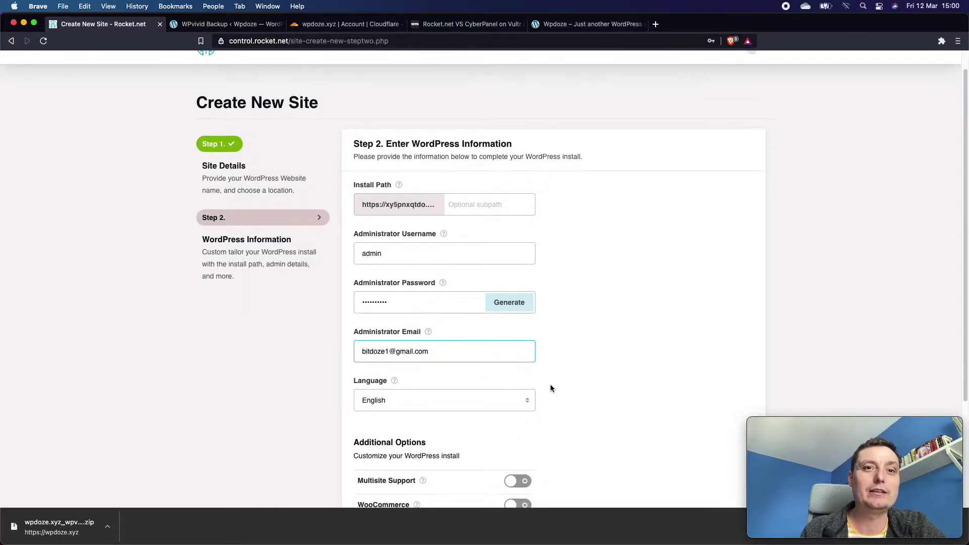
pyautogui.scroll(-1, 551, 387)
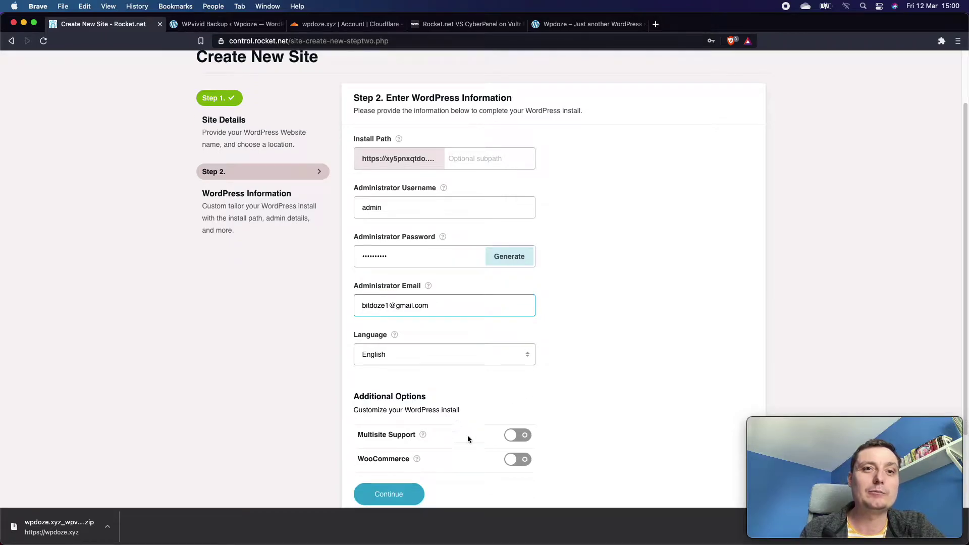
pyautogui.scroll(-1, 517, 385)
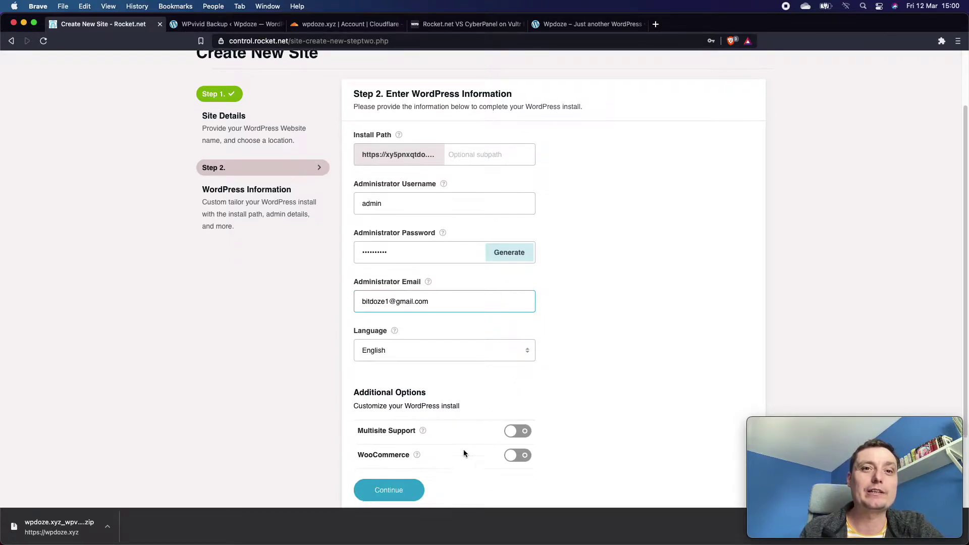
pyautogui.click(392, 492)
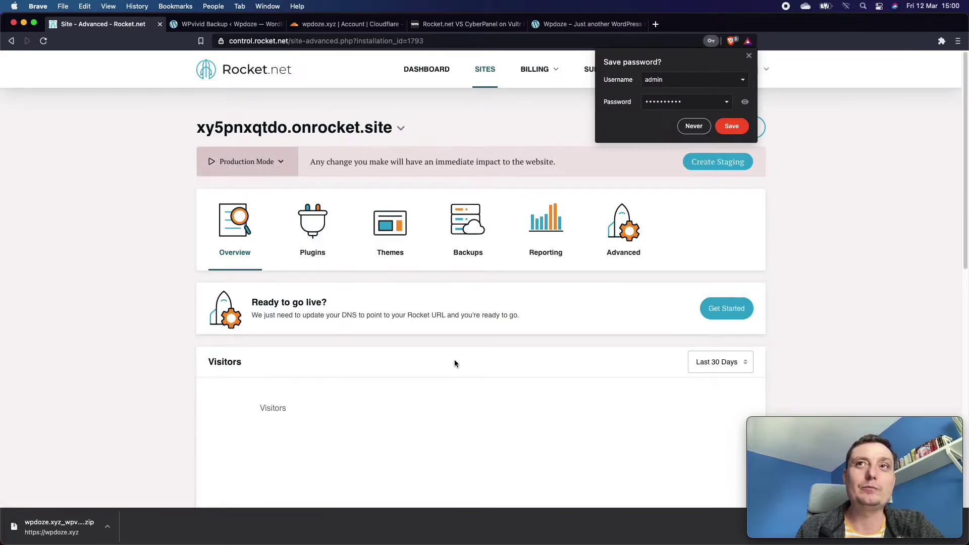
# Dismiss the save-password prompt and review the xy5pnxqtdo.onrocket.site overview and domains.
pyautogui.click(748, 56)
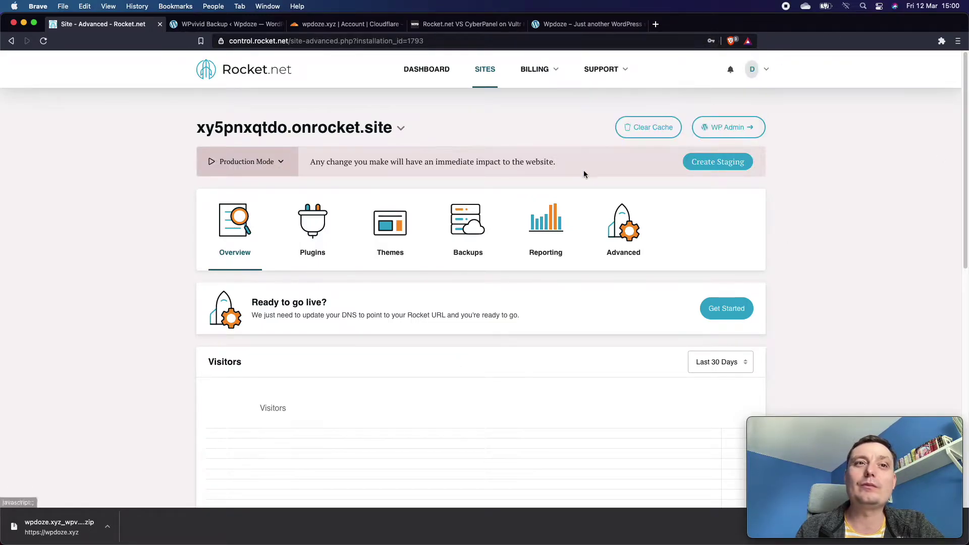
pyautogui.scroll(-3, 598, 220)
pyautogui.scroll(-5, 599, 220)
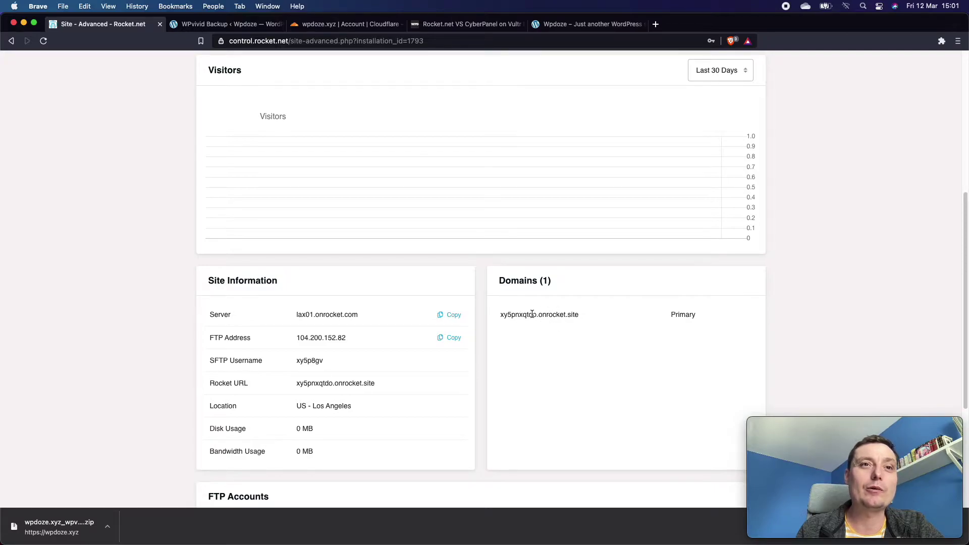
pyautogui.scroll(-1, 401, 317)
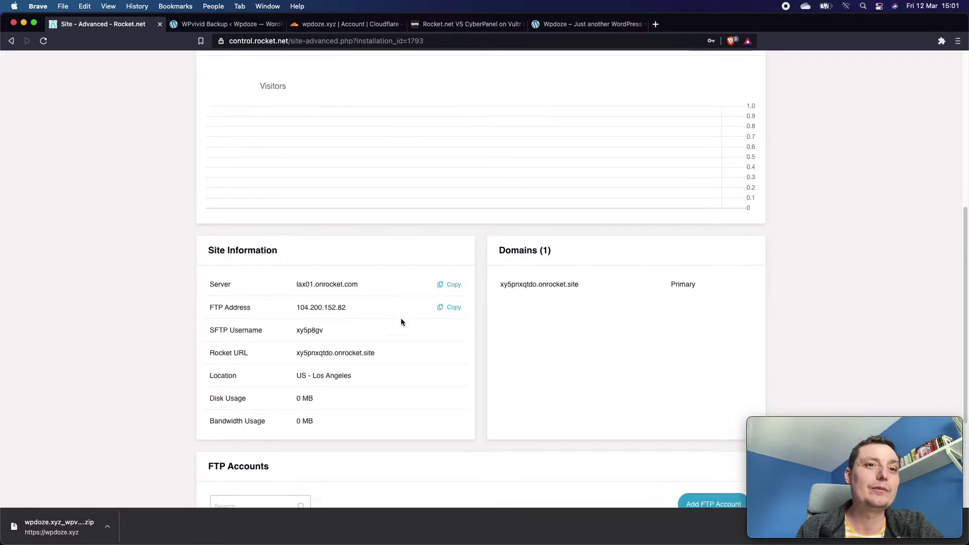
pyautogui.scroll(10, 401, 318)
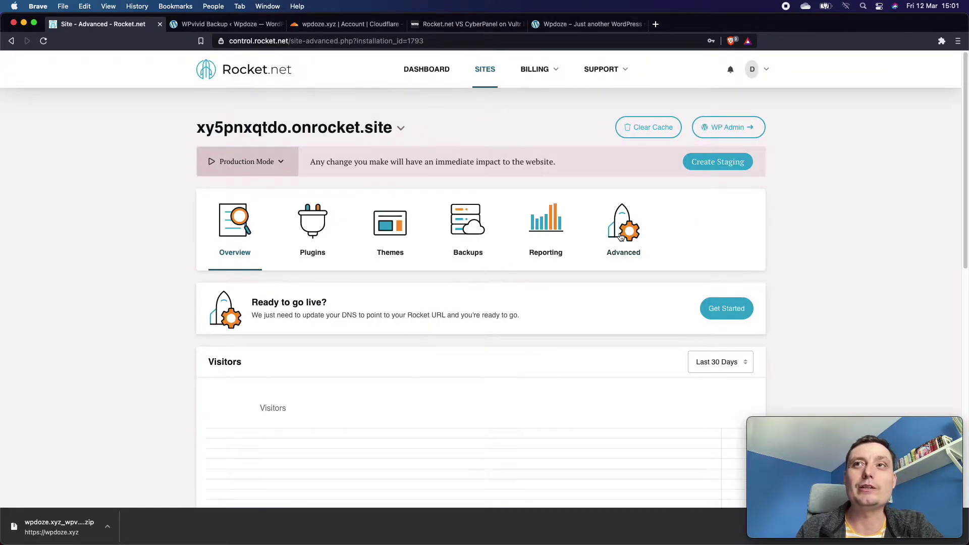
# Open the new site's WP Admin and search its installed plugins for 'wpvividba'.
pyautogui.click(734, 134)
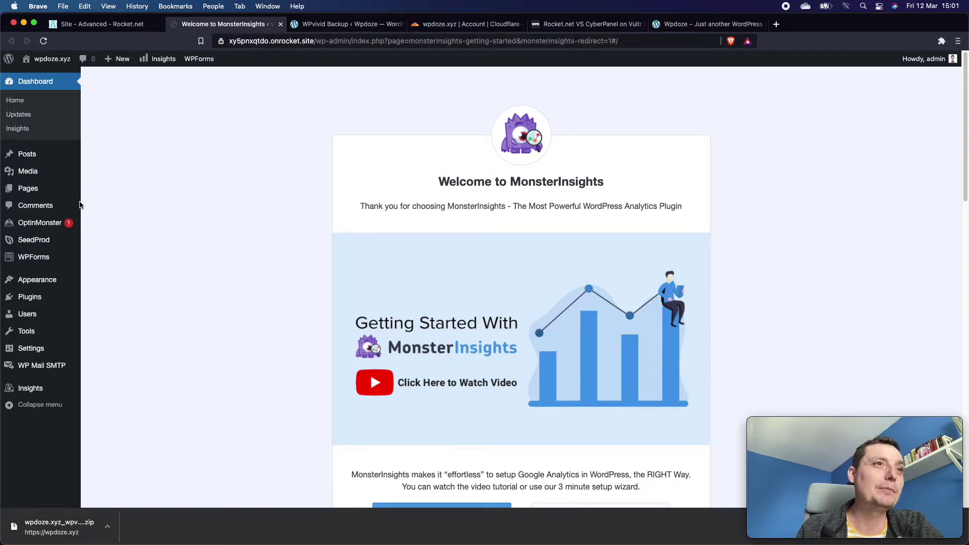
pyautogui.moveTo(42, 300)
pyautogui.click(111, 299)
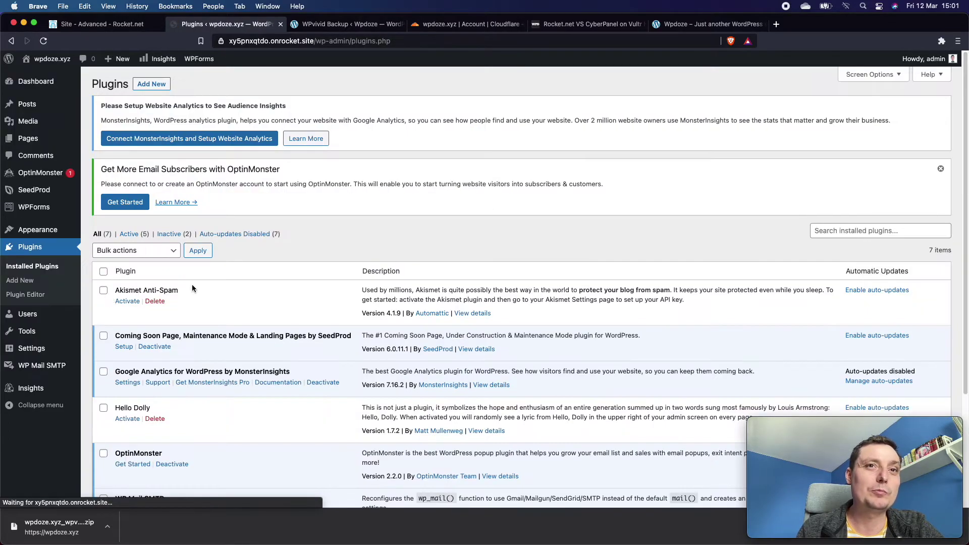
pyautogui.click(853, 231)
pyautogui.write('wpvivid')
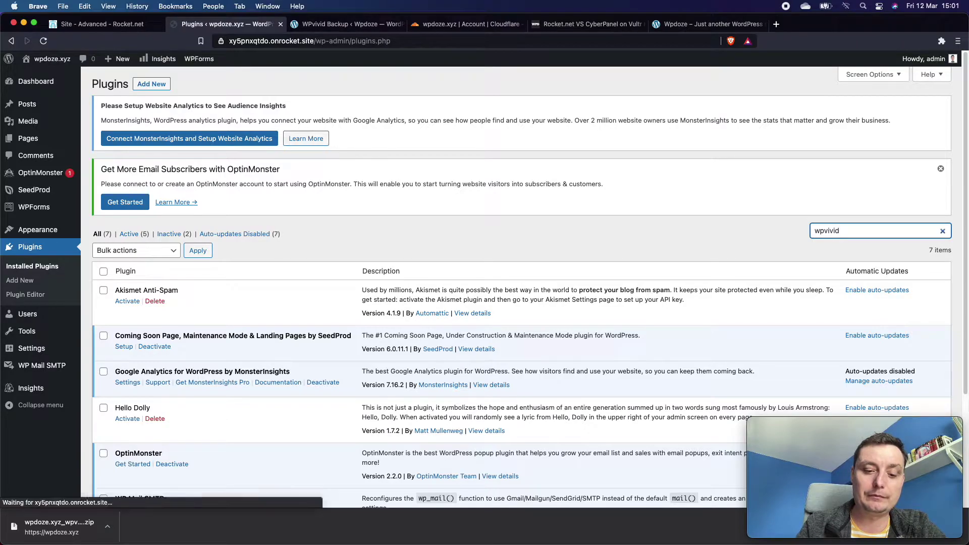
pyautogui.write('bacup')
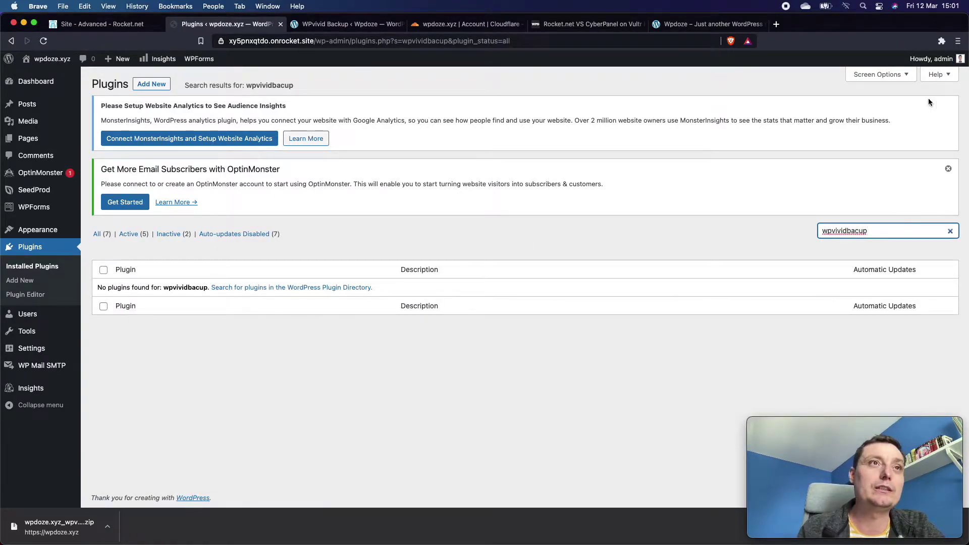
# Search the plugin directory for 'wpvivid' and install Backup & Migration.
pyautogui.click(151, 84)
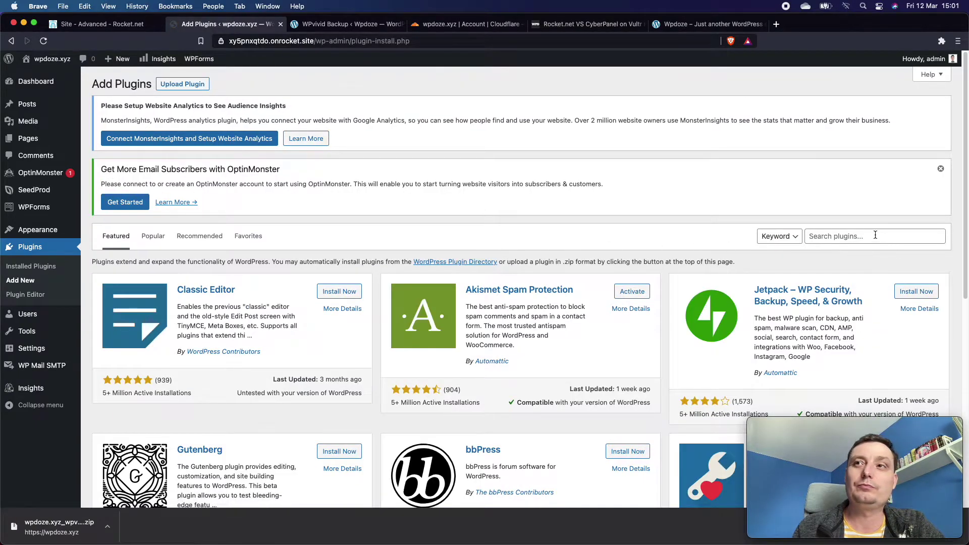
pyautogui.click(875, 236)
pyautogui.write('wpvivid')
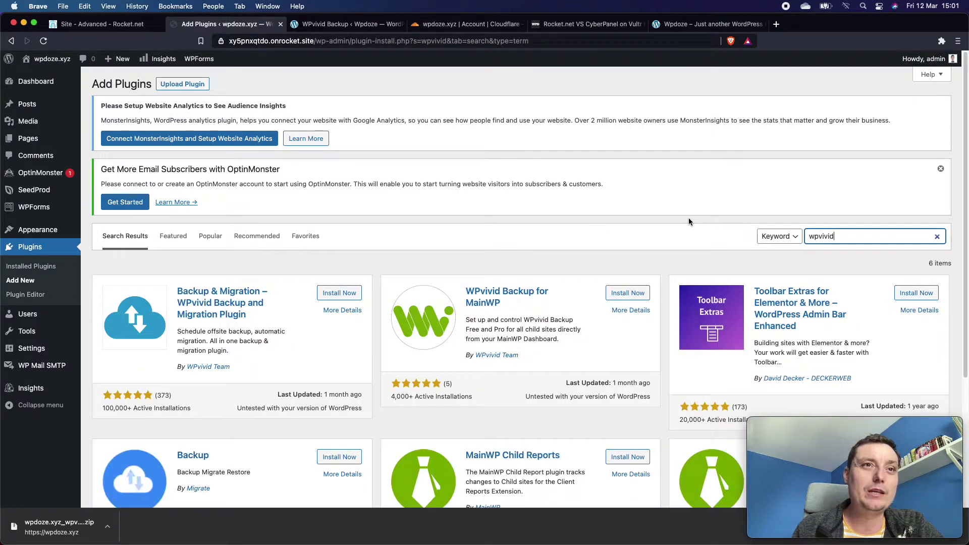
pyautogui.click(335, 295)
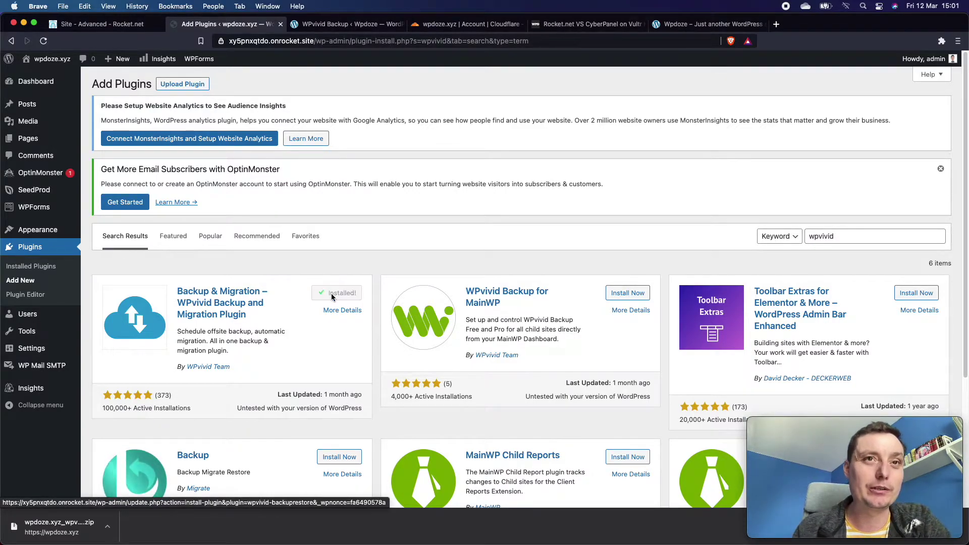
# Activate WPvivid and bring up its Upload section.
pyautogui.click(342, 293)
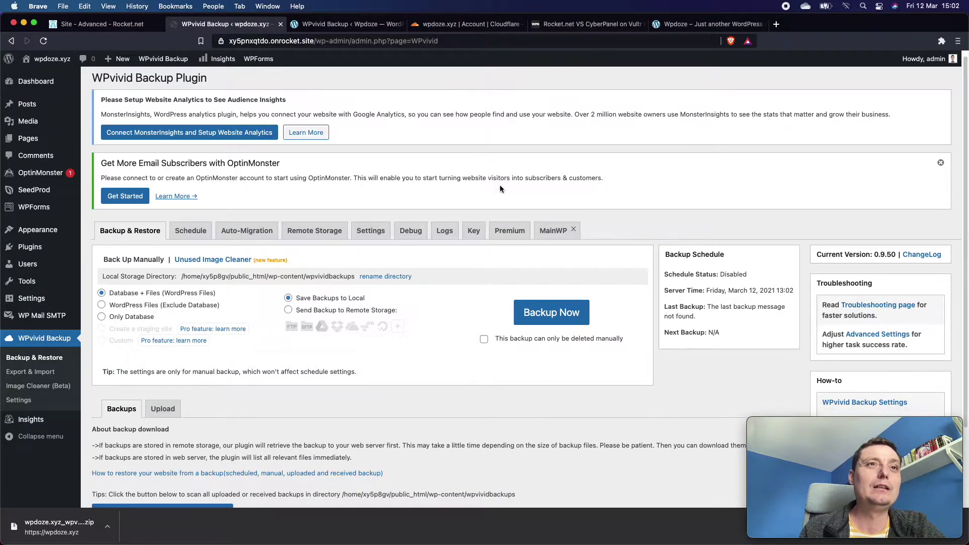
pyautogui.scroll(-3, 499, 185)
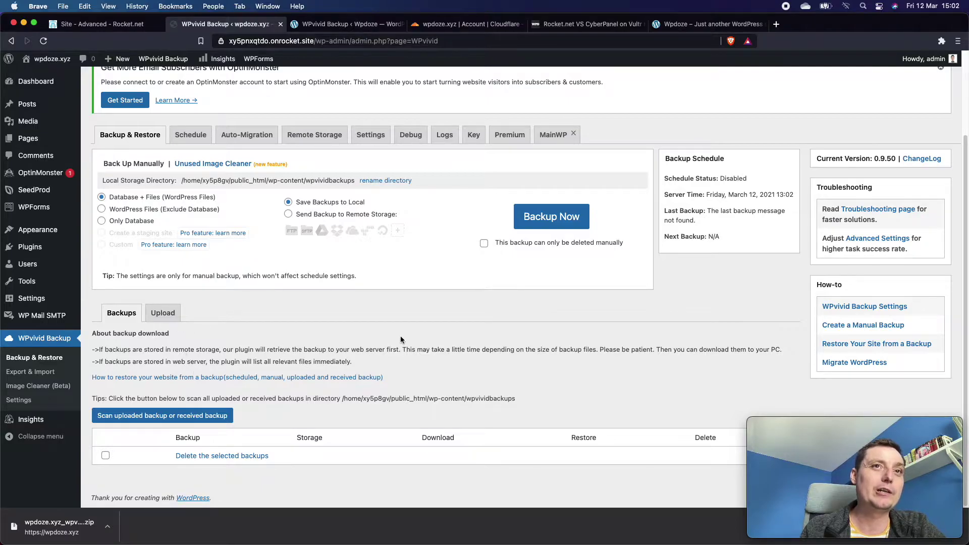
pyautogui.click(163, 313)
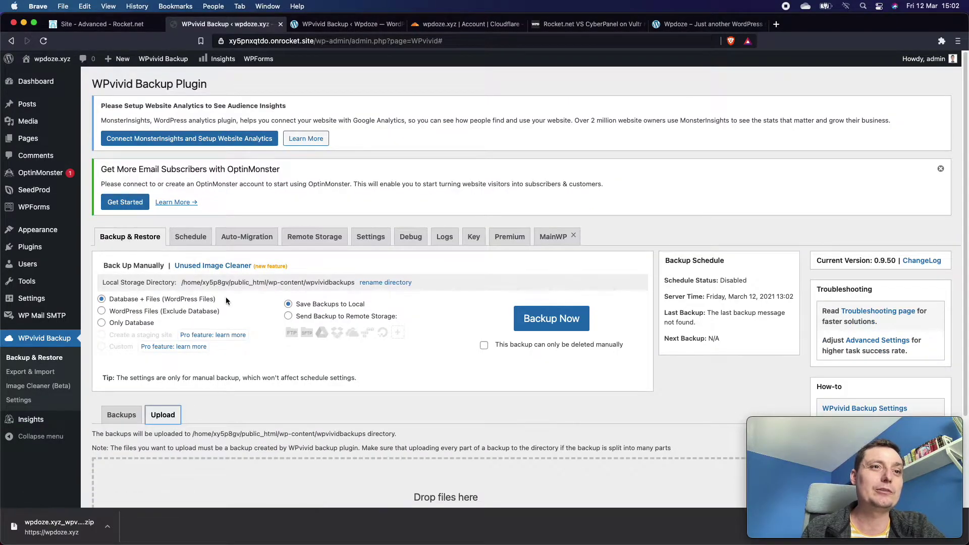
pyautogui.scroll(-1, 225, 297)
# Select the wpdoze.xyz backup_all.zip from Downloads and upload it.
pyautogui.click(431, 447)
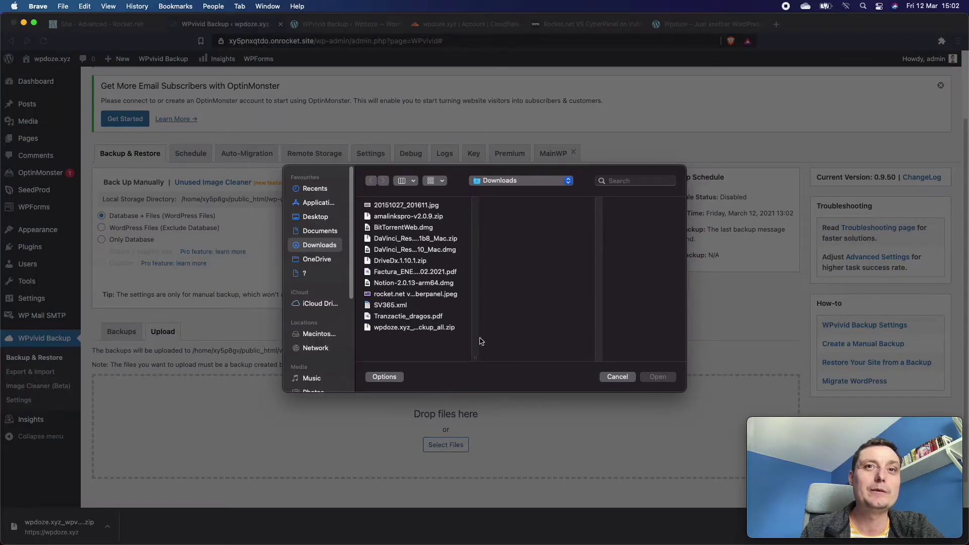
pyautogui.click(406, 328)
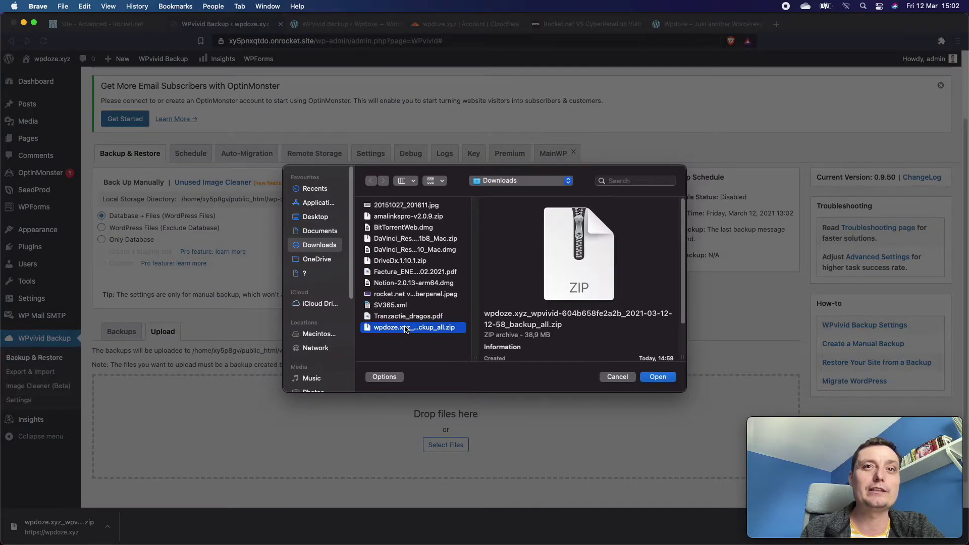
pyautogui.click(657, 377)
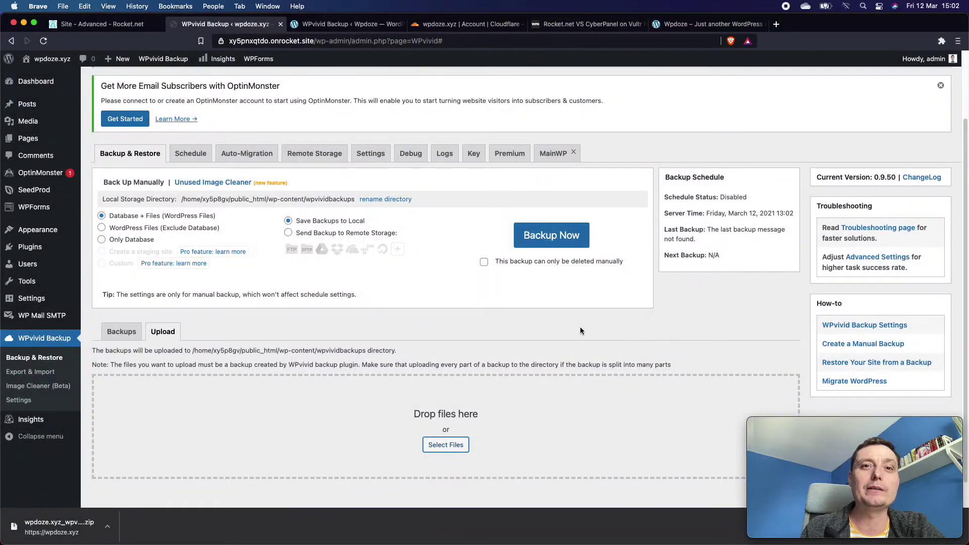
pyautogui.scroll(-1, 580, 328)
pyautogui.scroll(-2, 580, 330)
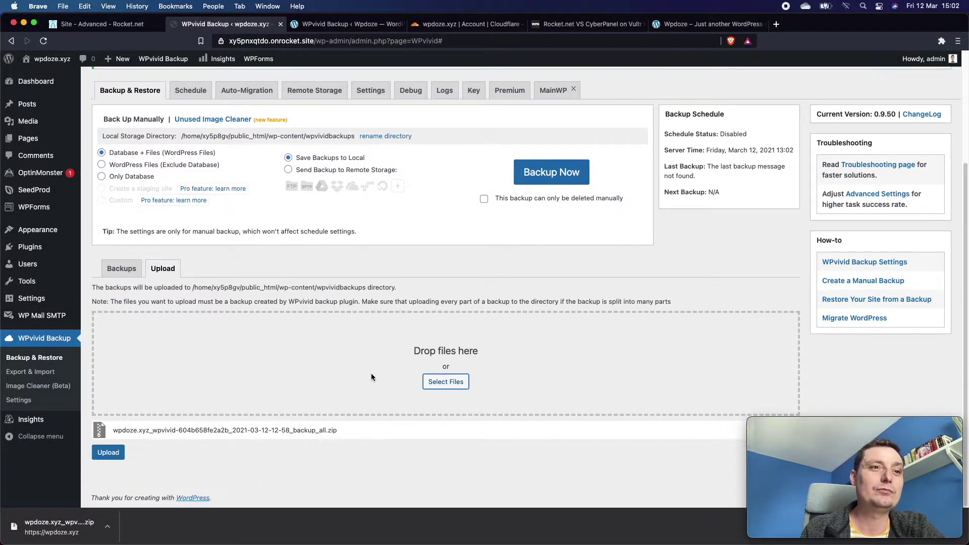
pyautogui.click(107, 457)
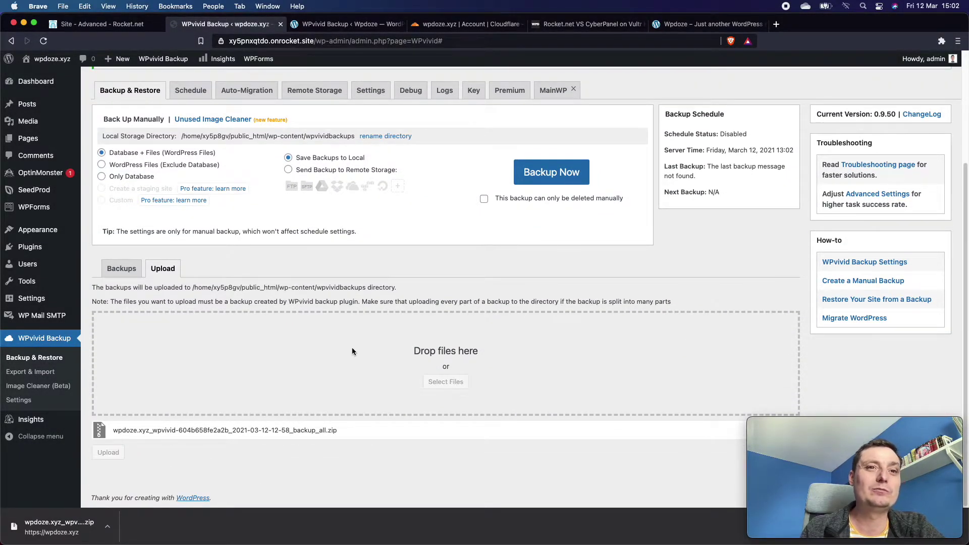
pyautogui.moveTo(863, 452)
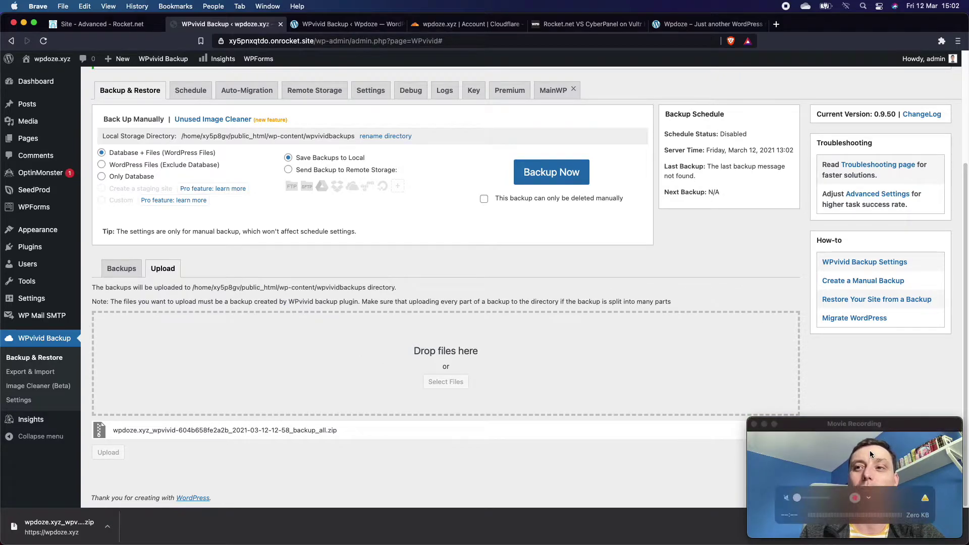
pyautogui.moveTo(888, 450); pyautogui.dragTo(884, 243)
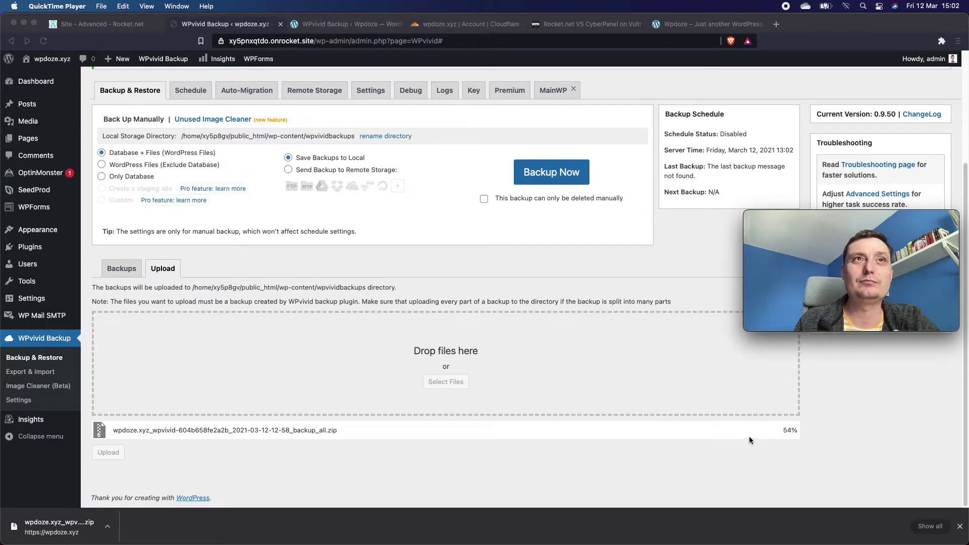
# Copy the xy5pnxqtdo.onrocket.site host and load its front page in a new tab.
pyautogui.click(311, 44)
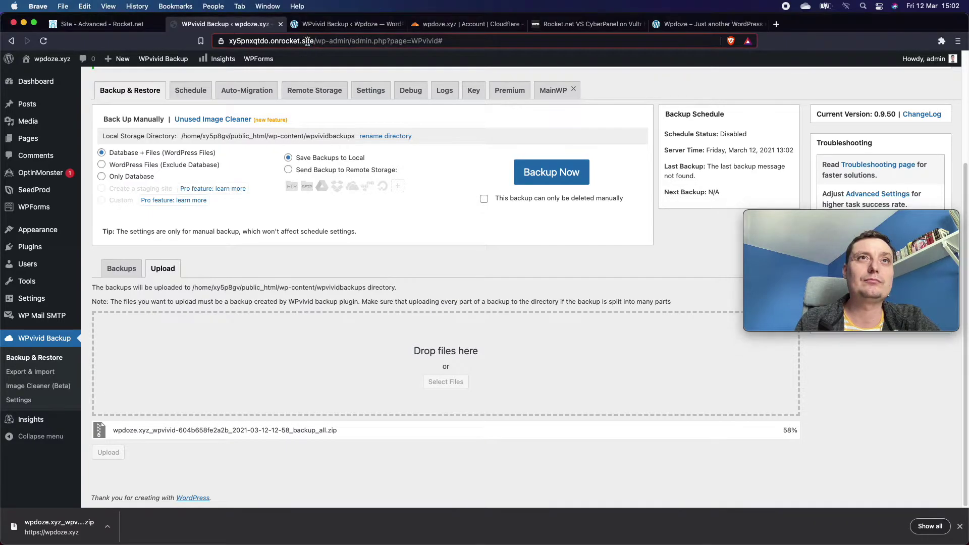
pyautogui.click(312, 43)
pyautogui.moveTo(337, 41); pyautogui.dragTo(230, 41)
pyautogui.rightClick(251, 45)
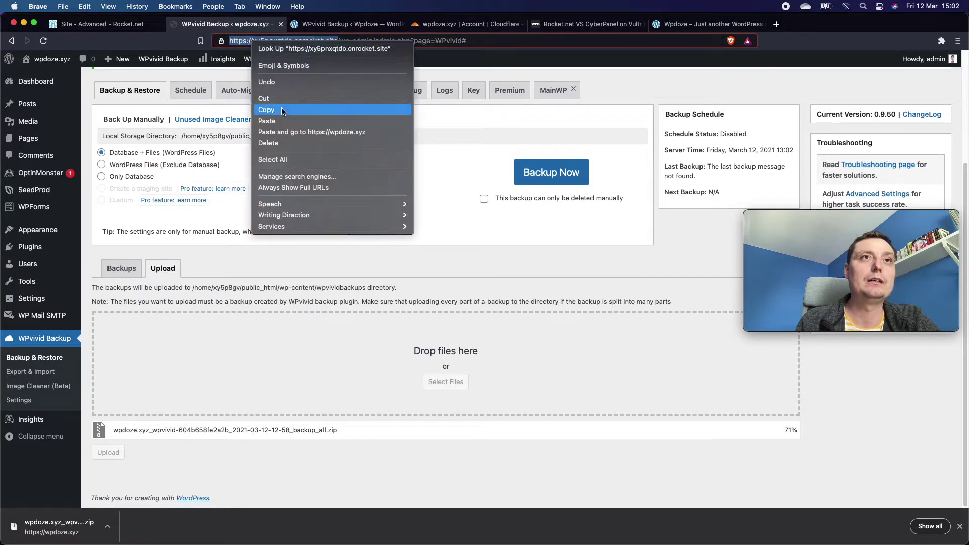
pyautogui.click(386, 109)
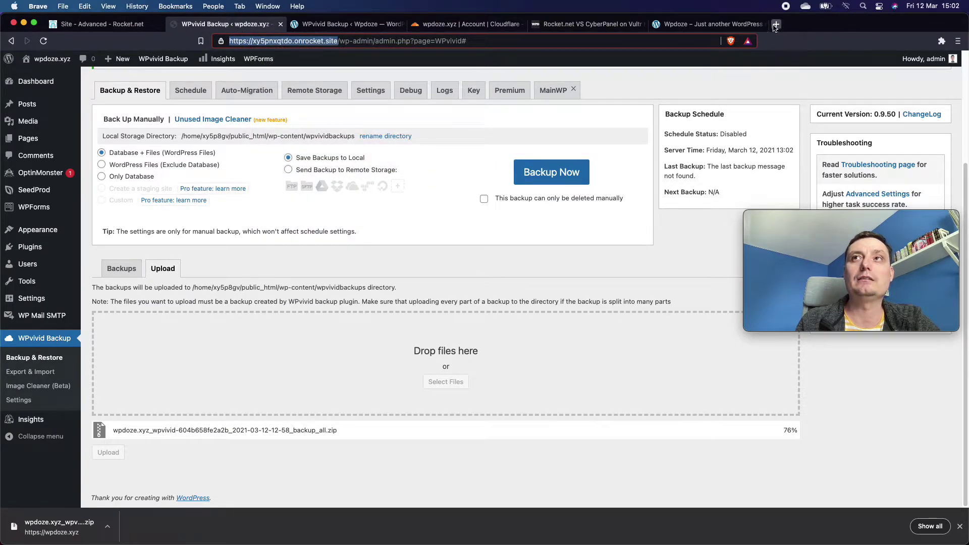
pyautogui.click(775, 25)
pyautogui.press('super+v')
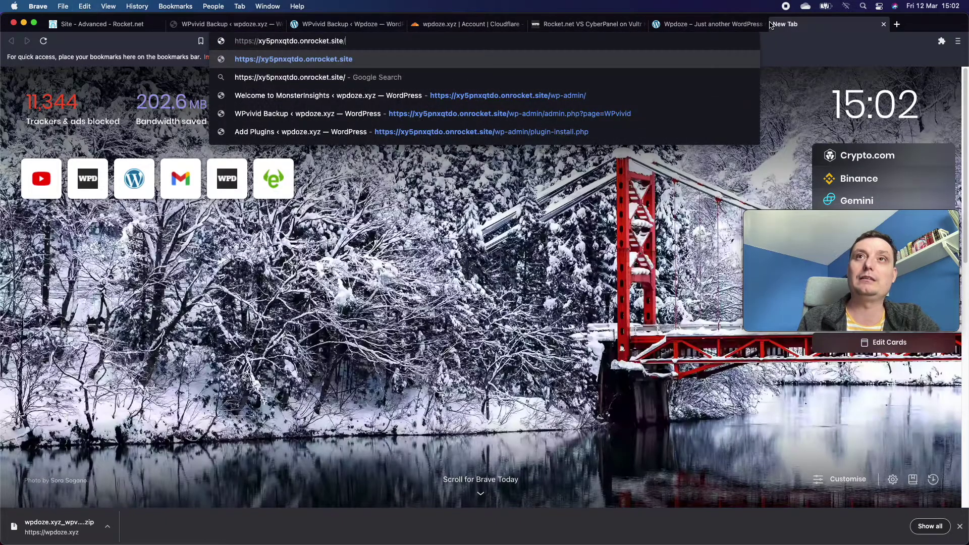
pyautogui.press('Return')
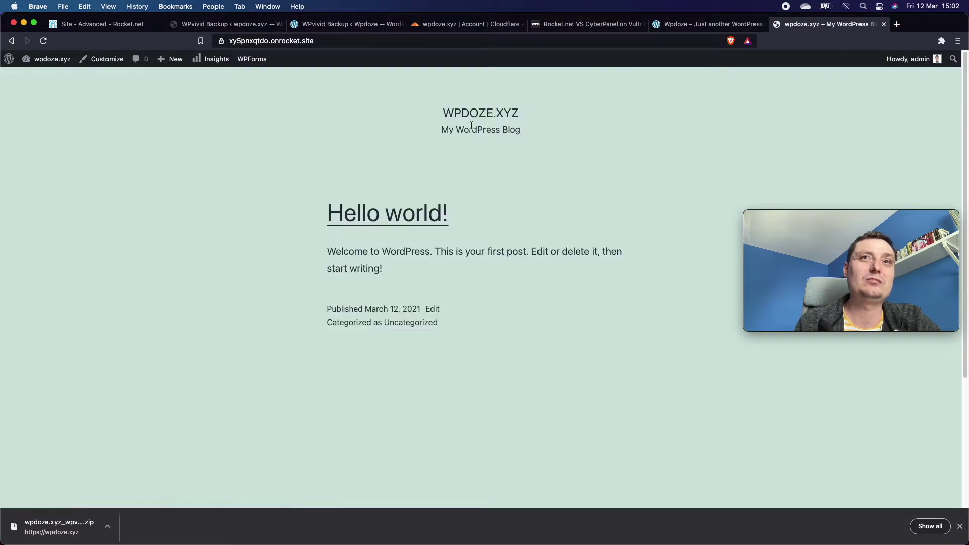
pyautogui.scroll(-1, 417, 192)
pyautogui.scroll(1, 448, 191)
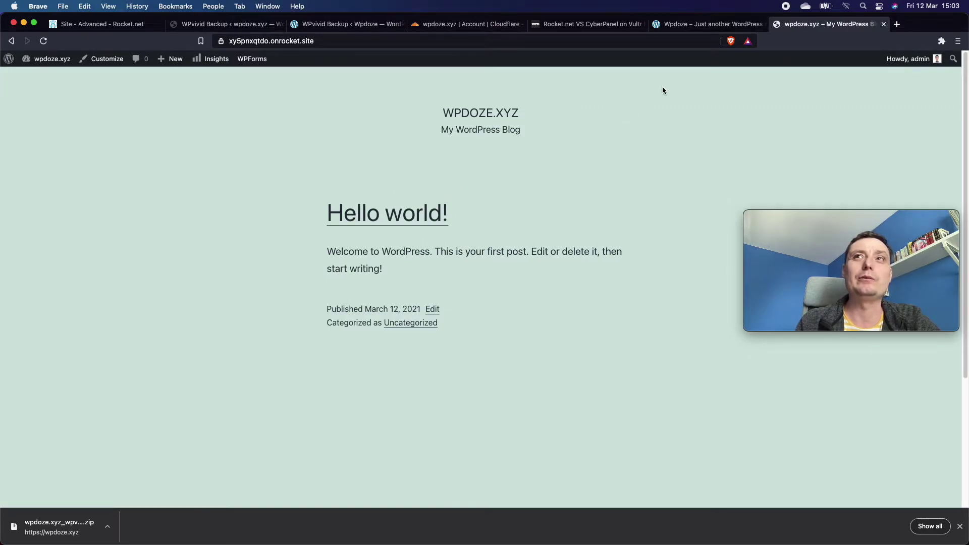
# Return to the new site's WPvivid page, where the backup upload has completed.
pyautogui.click(351, 29)
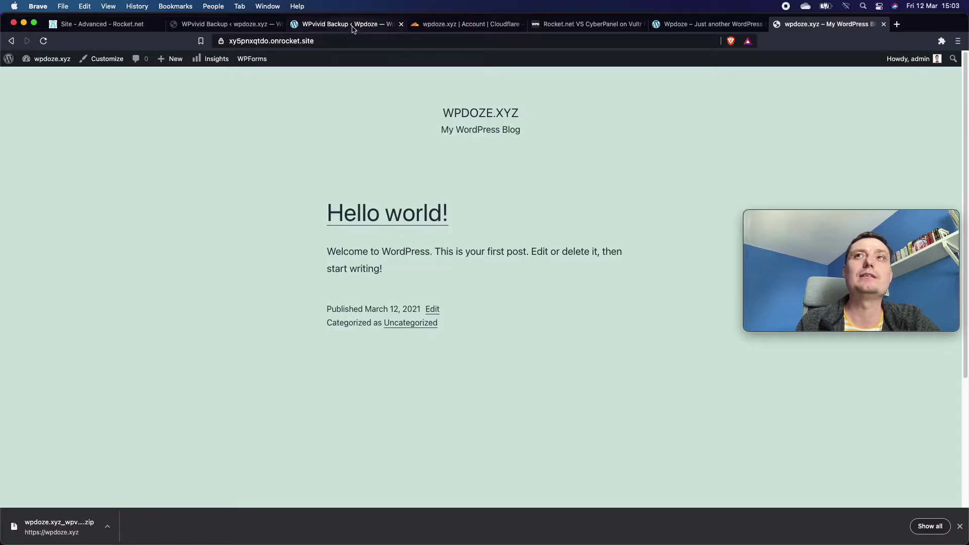
pyautogui.click(729, 27)
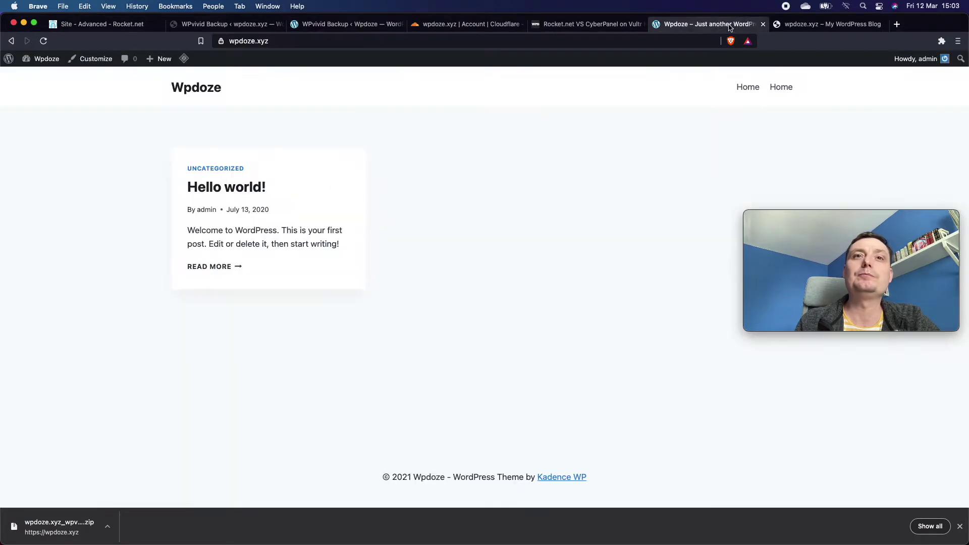
pyautogui.click(206, 27)
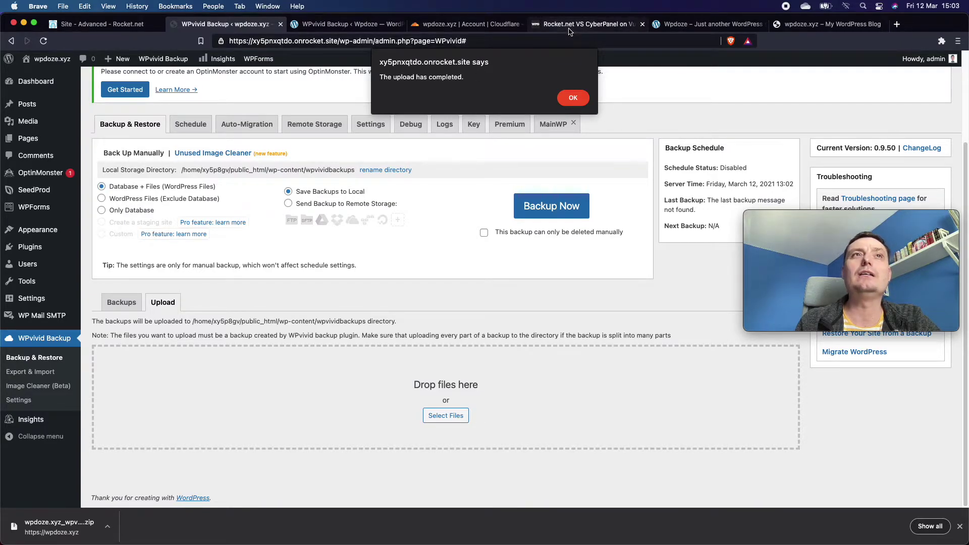
# Review the open tabs, then dismiss WPvivid's upload-completed notice so the Mar 12, 2021 12:58 backup is listed.
pyautogui.click(121, 24)
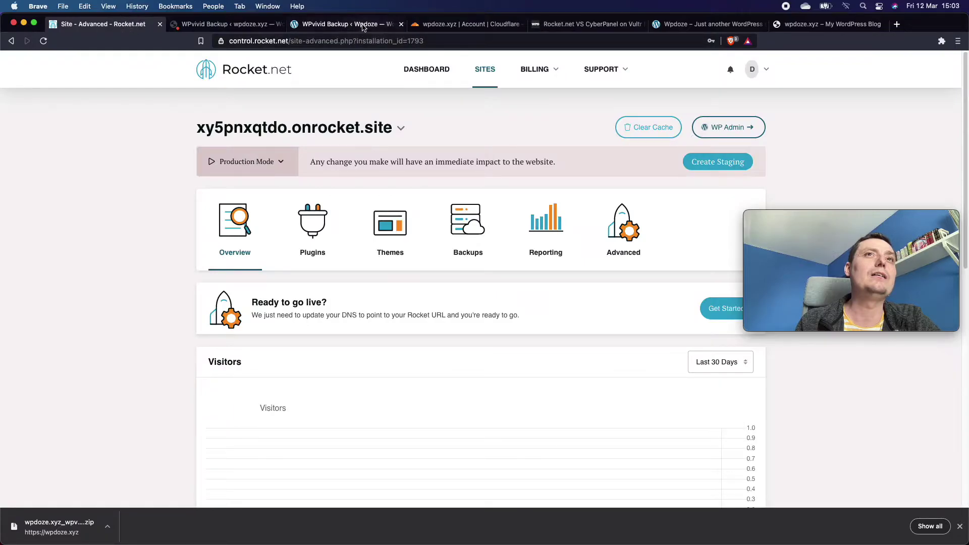
pyautogui.click(363, 28)
pyautogui.scroll(-1, 460, 220)
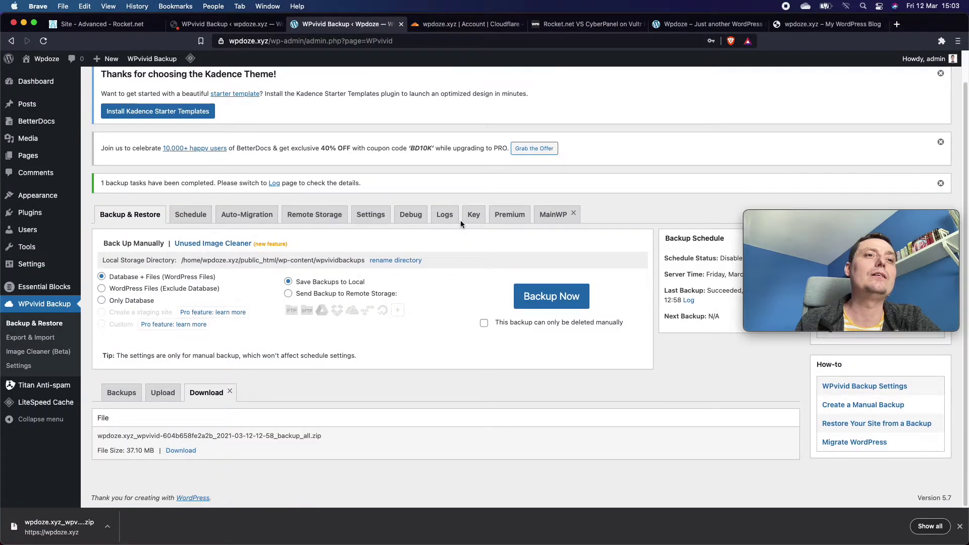
pyautogui.click(457, 25)
pyautogui.click(582, 26)
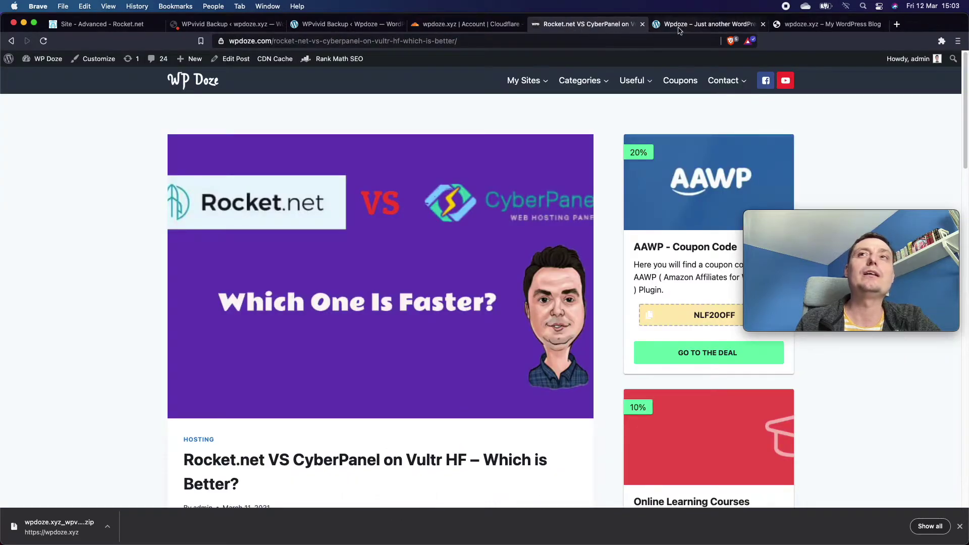
pyautogui.click(681, 26)
pyautogui.click(801, 28)
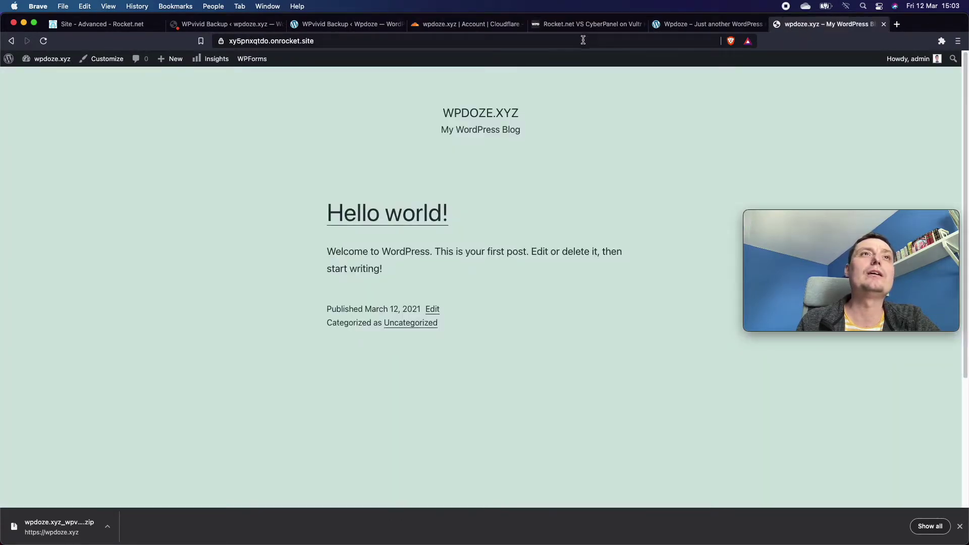
pyautogui.click(222, 25)
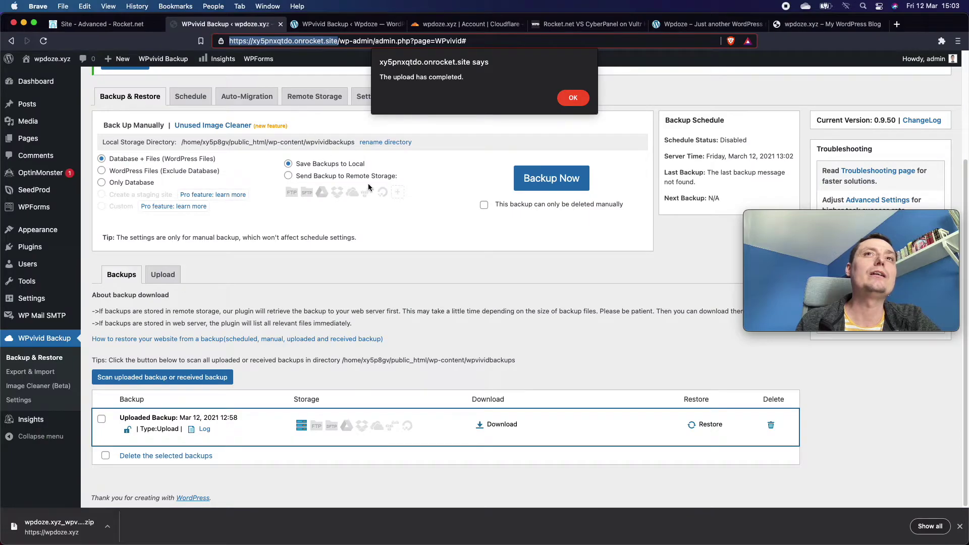
pyautogui.click(573, 98)
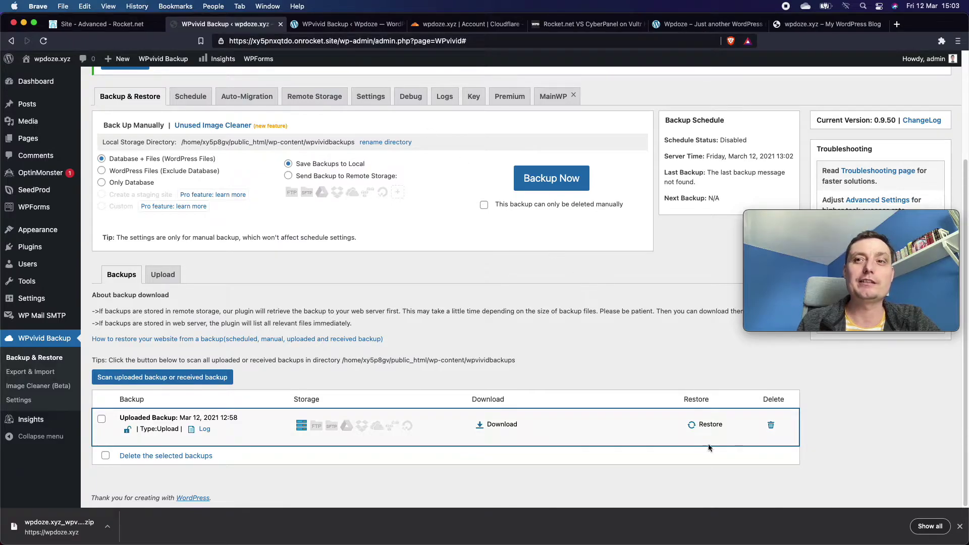
# Restore the uploaded Mar 12, 2021 12:58 backup and acknowledge the Restore completed alert.
pyautogui.click(707, 427)
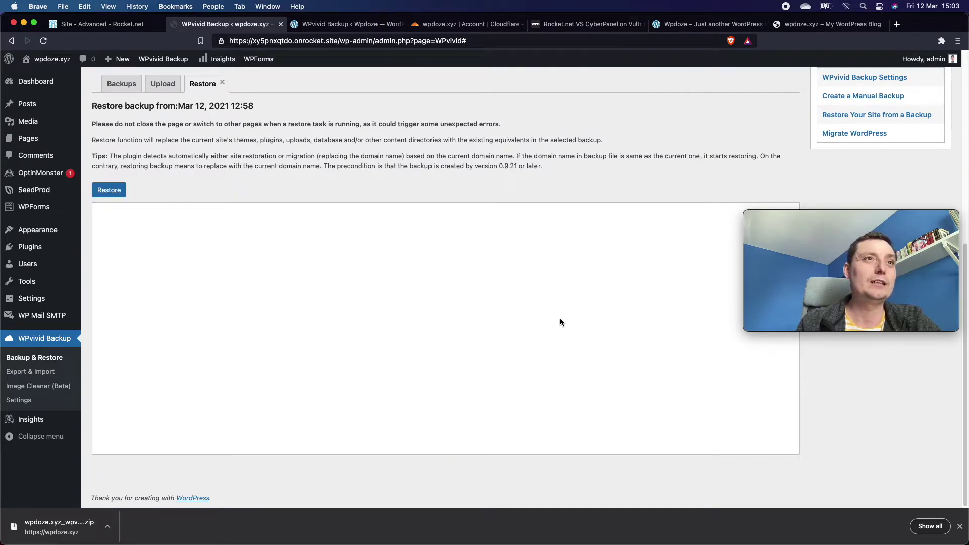
pyautogui.click(112, 191)
pyautogui.click(580, 99)
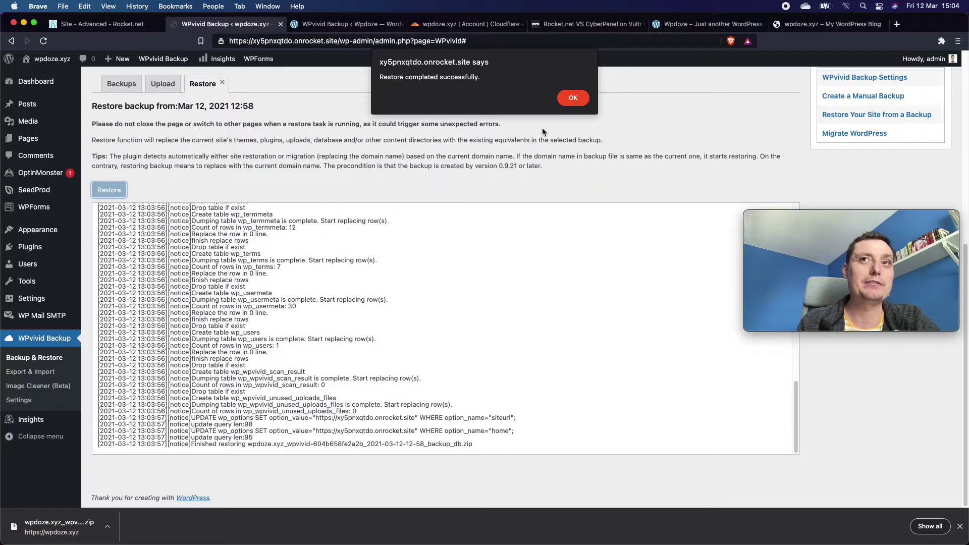
pyautogui.click(572, 97)
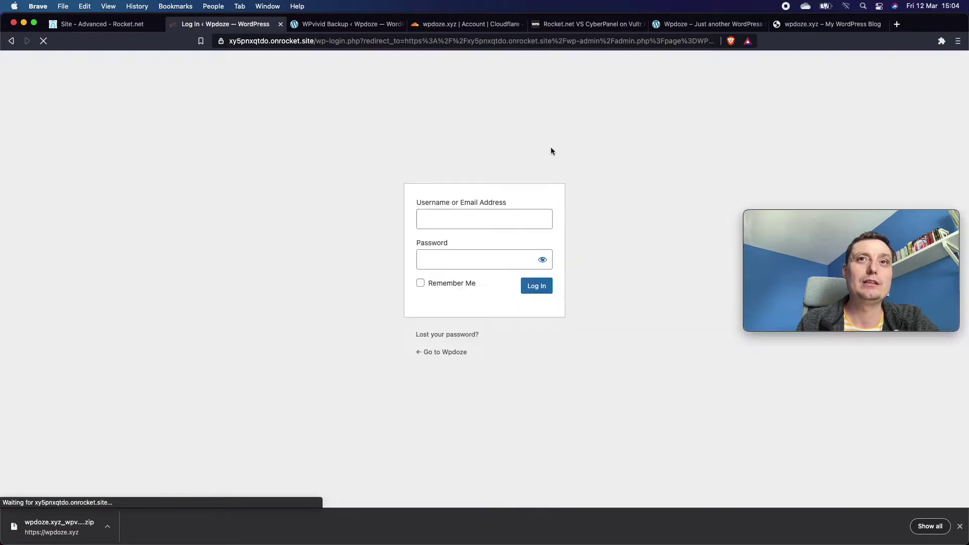
# Log in on wp-login.php with the saved username admin and the account password.
pyautogui.click(453, 216)
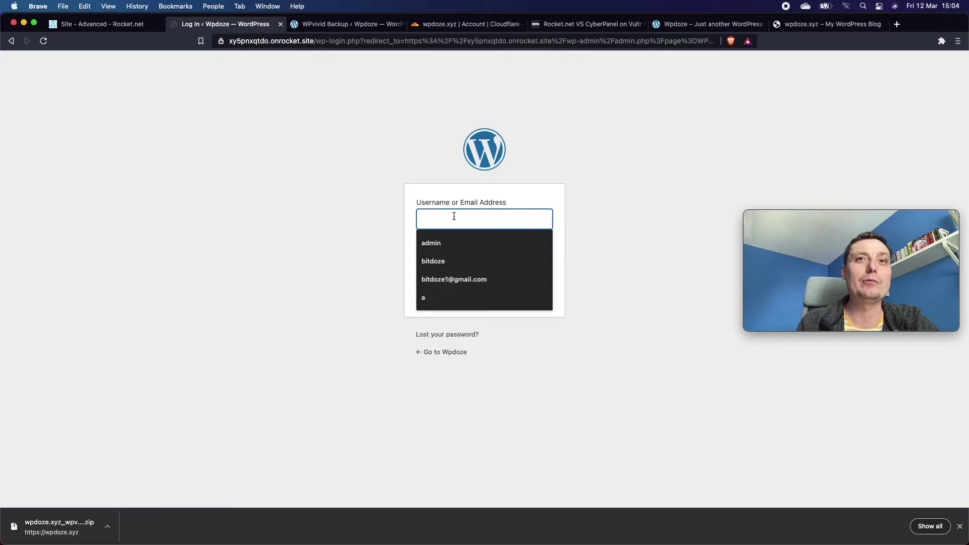
pyautogui.click(444, 244)
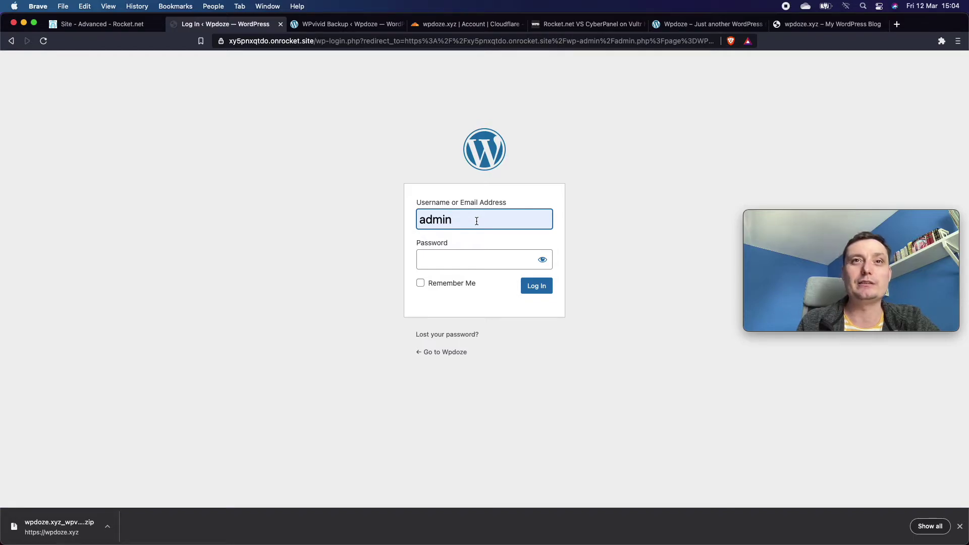
pyautogui.click(457, 267)
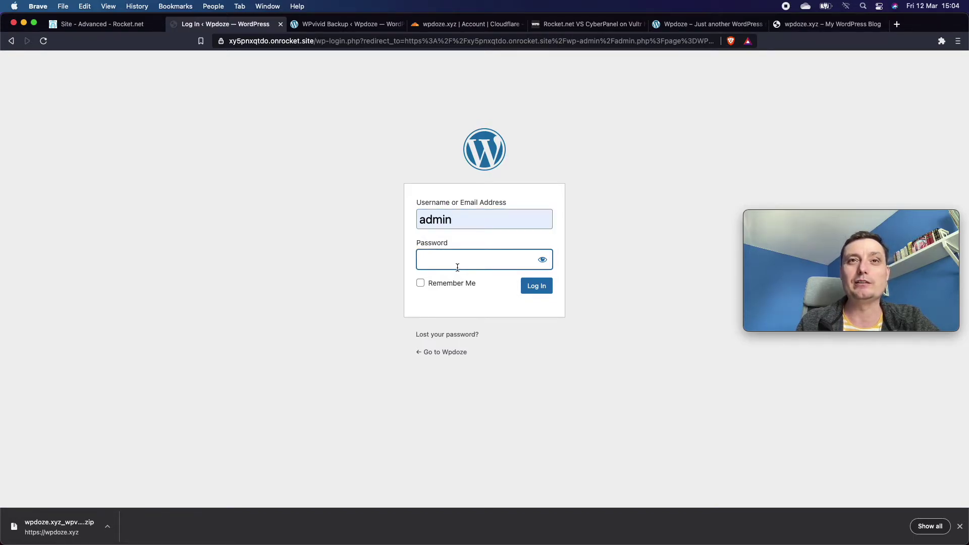
pyautogui.write('****')
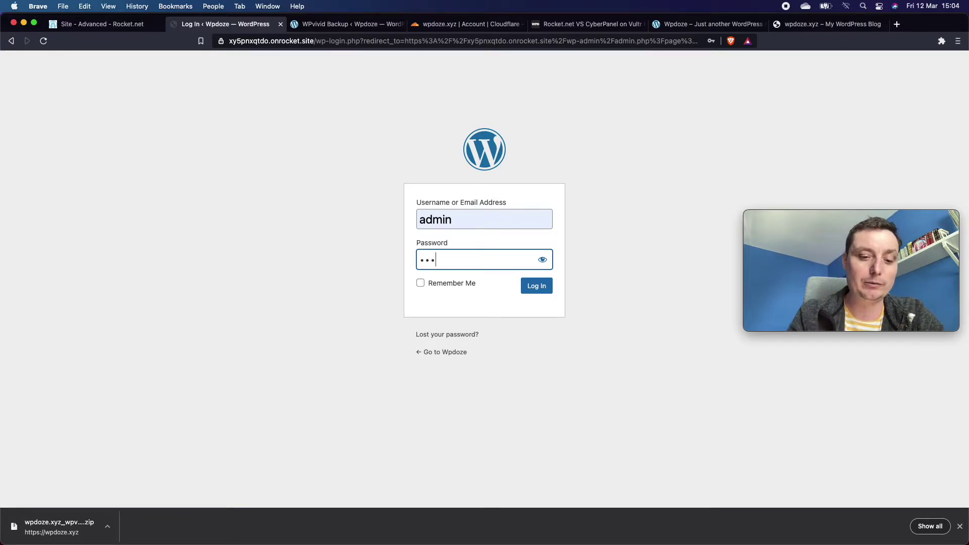
pyautogui.write('******')
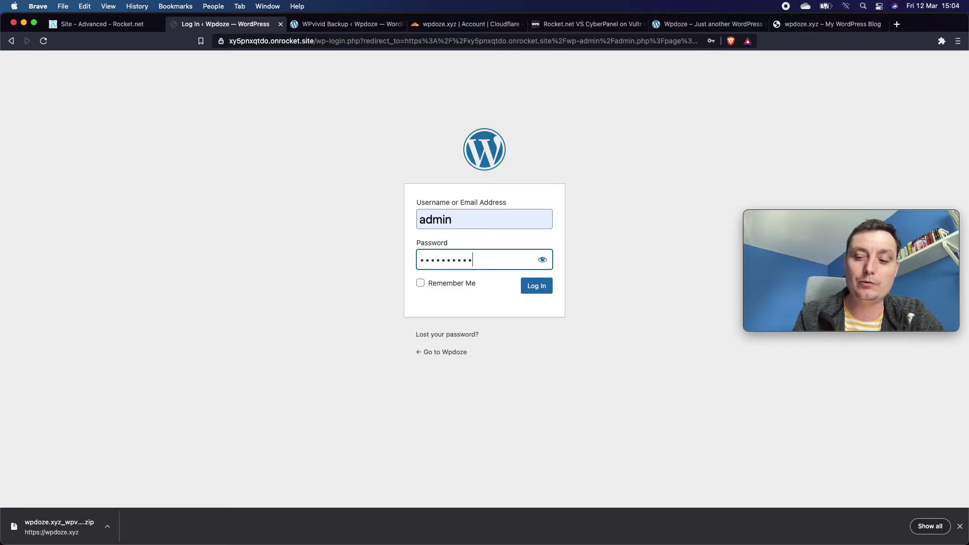
pyautogui.press('Return')
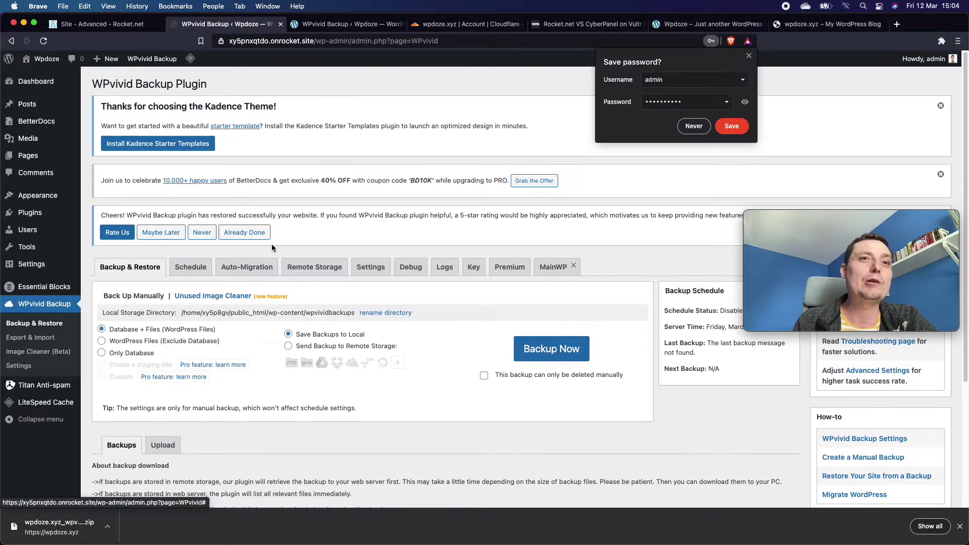
# Decline saving the password and reload the front page to confirm the restored Wpdoze site with Hello world.
pyautogui.click(749, 56)
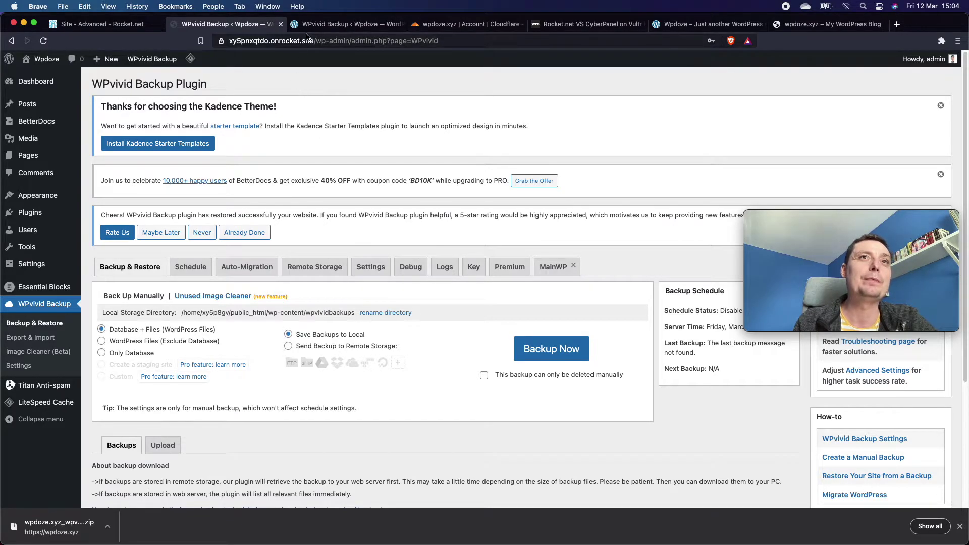
pyautogui.click(844, 24)
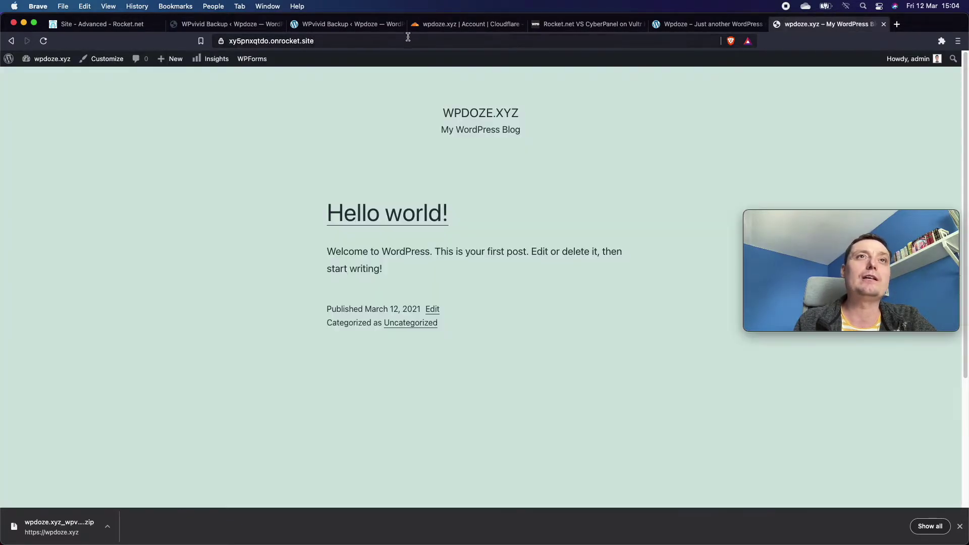
pyautogui.click(396, 41)
pyautogui.press('Return')
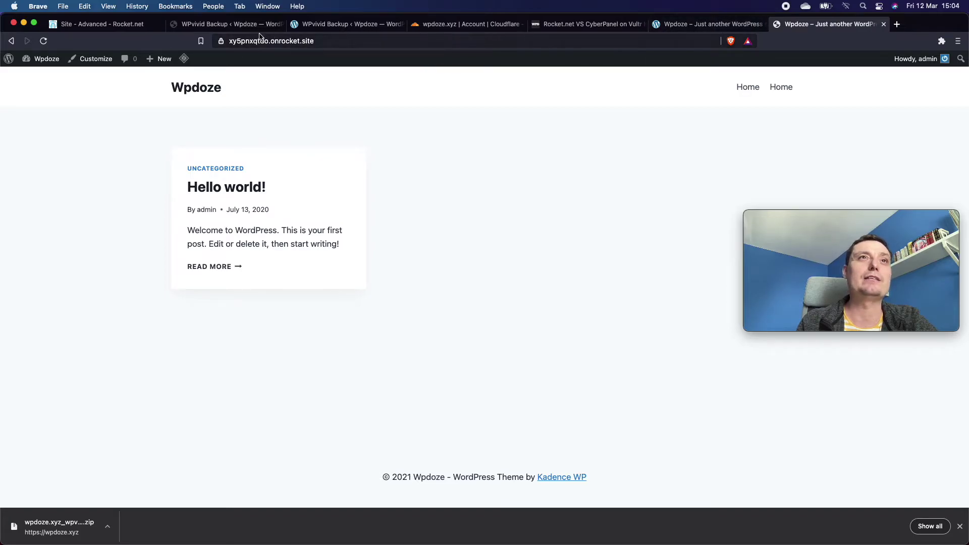
pyautogui.click(245, 25)
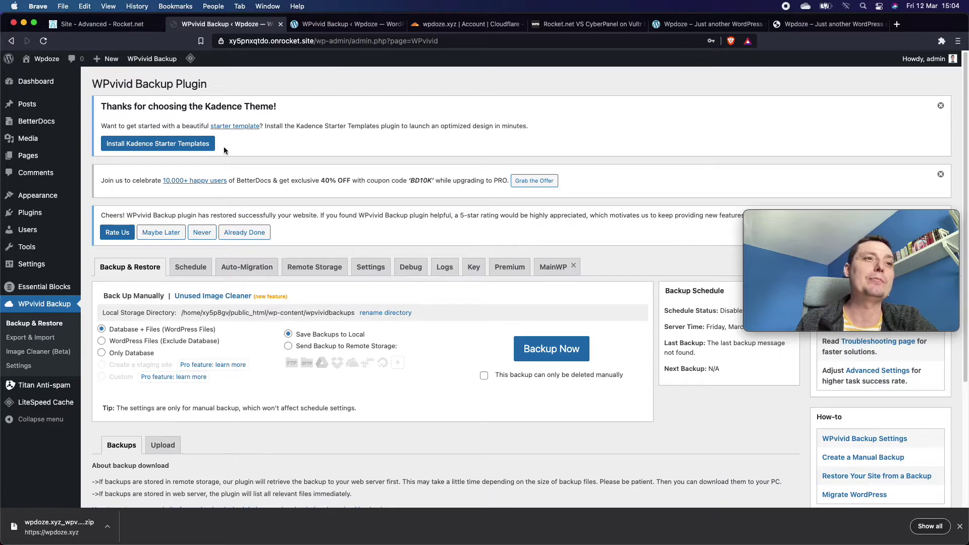
pyautogui.moveTo(43, 410)
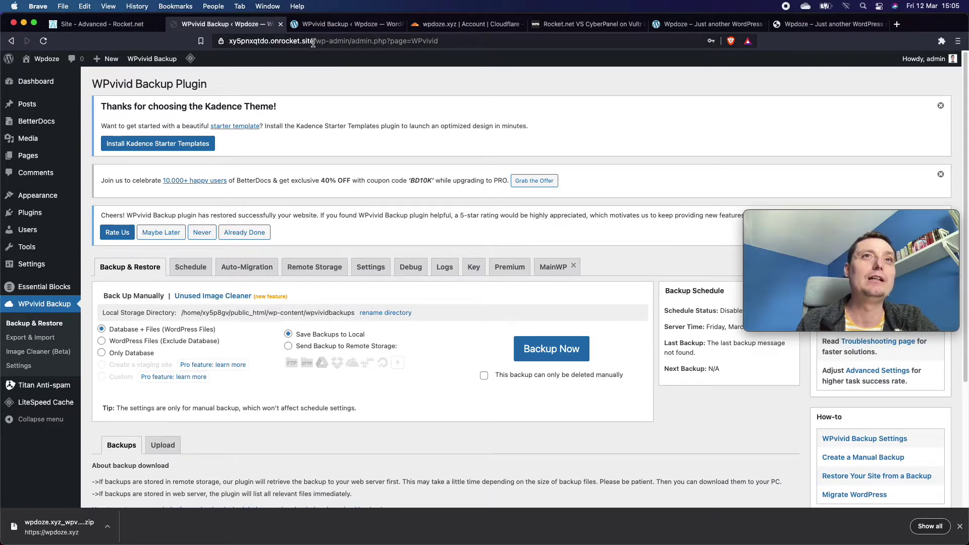
pyautogui.click(310, 41)
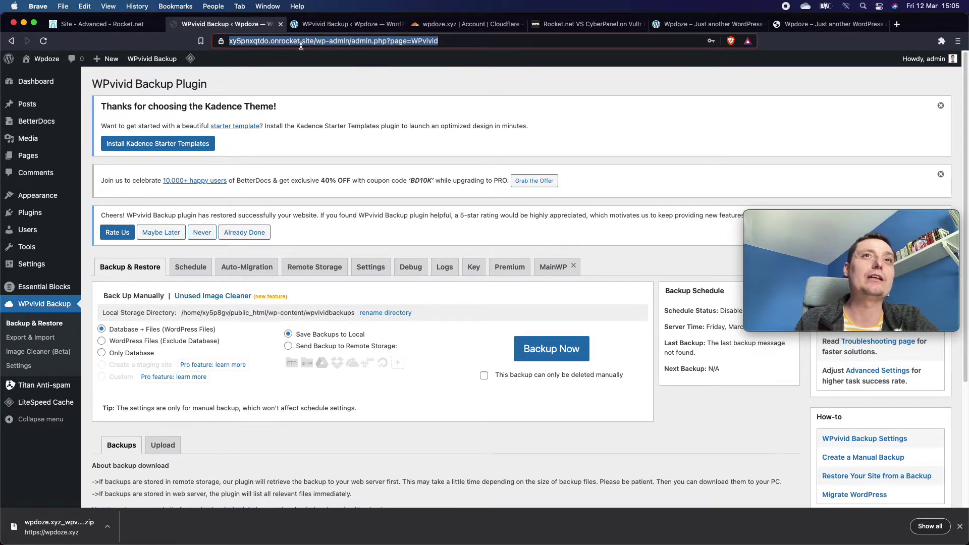
pyautogui.click(246, 44)
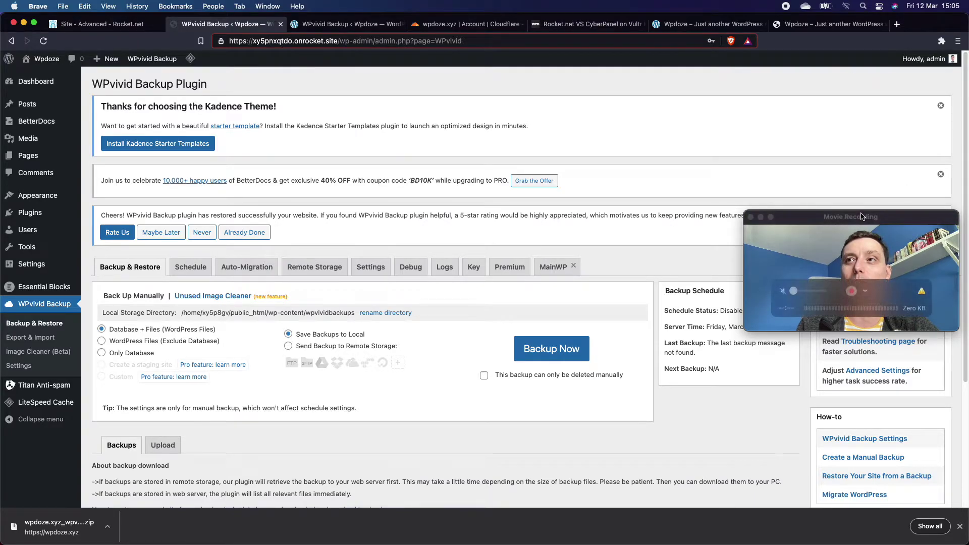
pyautogui.click(860, 243)
pyautogui.moveTo(860, 243); pyautogui.dragTo(865, 393)
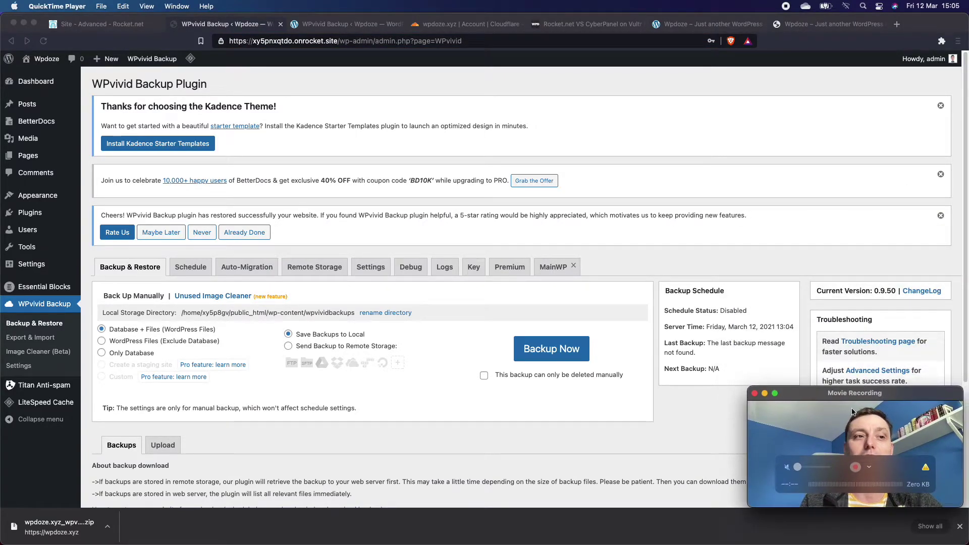
pyautogui.click(960, 526)
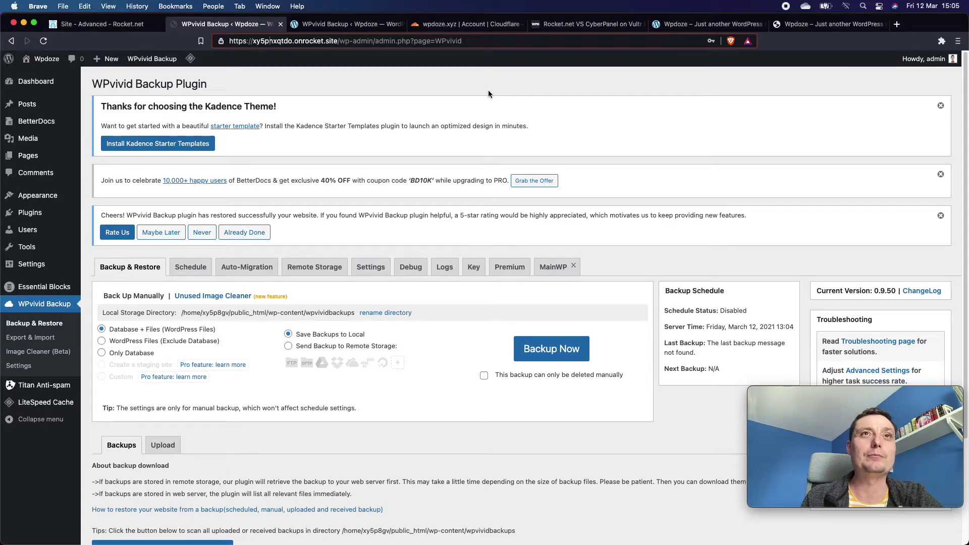
pyautogui.click(100, 24)
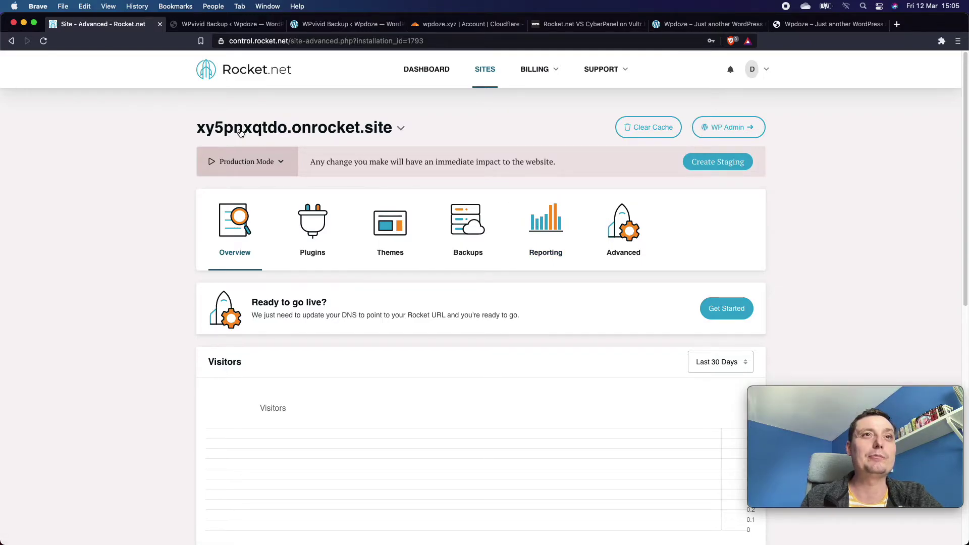
# Start the go-live setup from the Ready to go live? prompt.
pyautogui.scroll(-7, 354, 135)
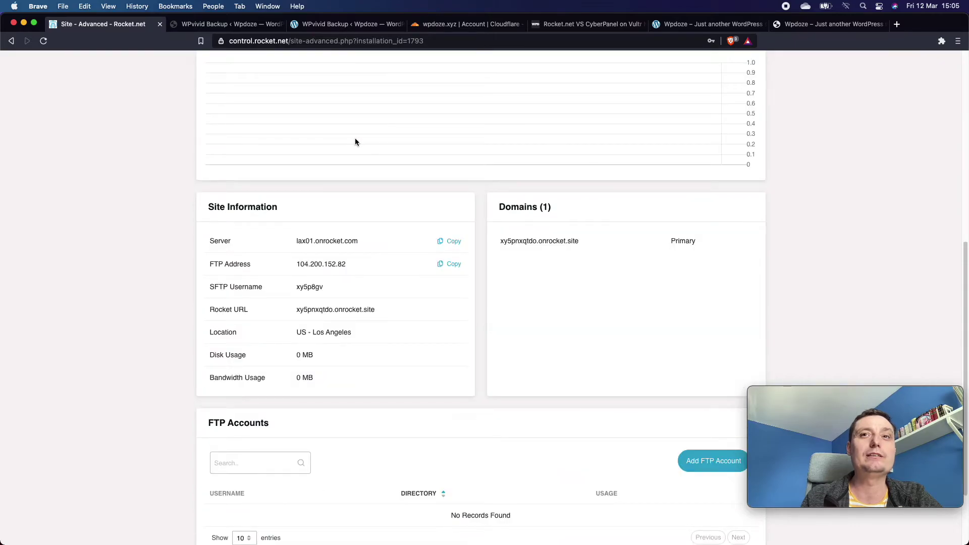
pyautogui.scroll(8, 356, 142)
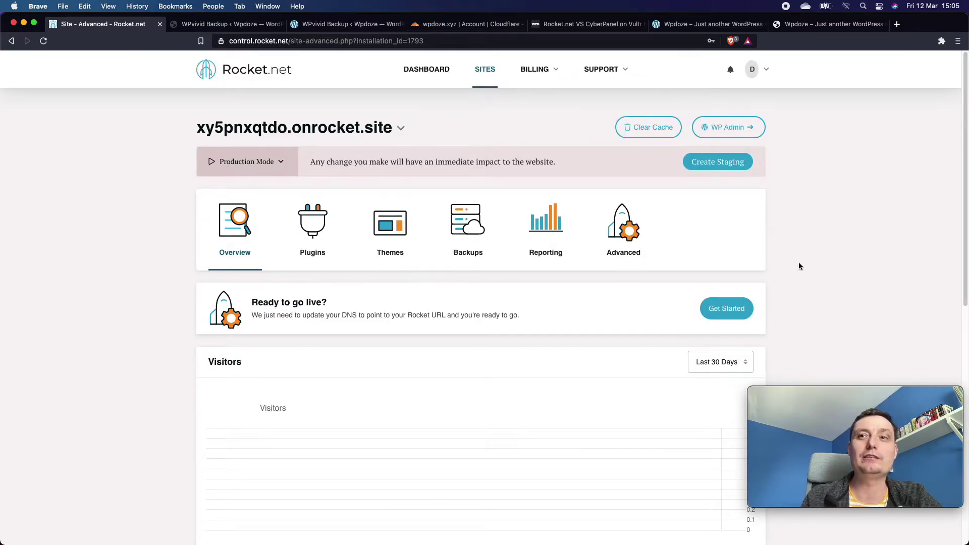
pyautogui.click(724, 314)
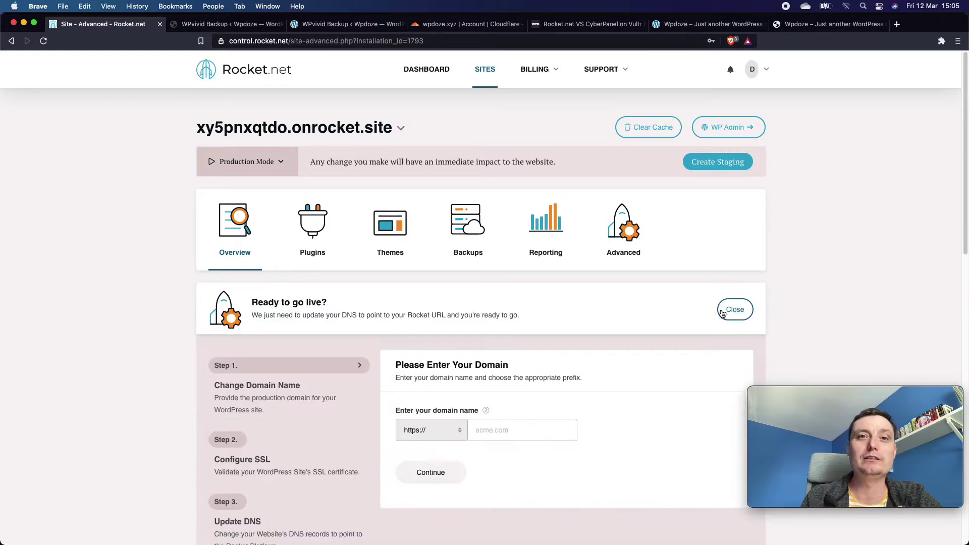
pyautogui.scroll(-2, 650, 265)
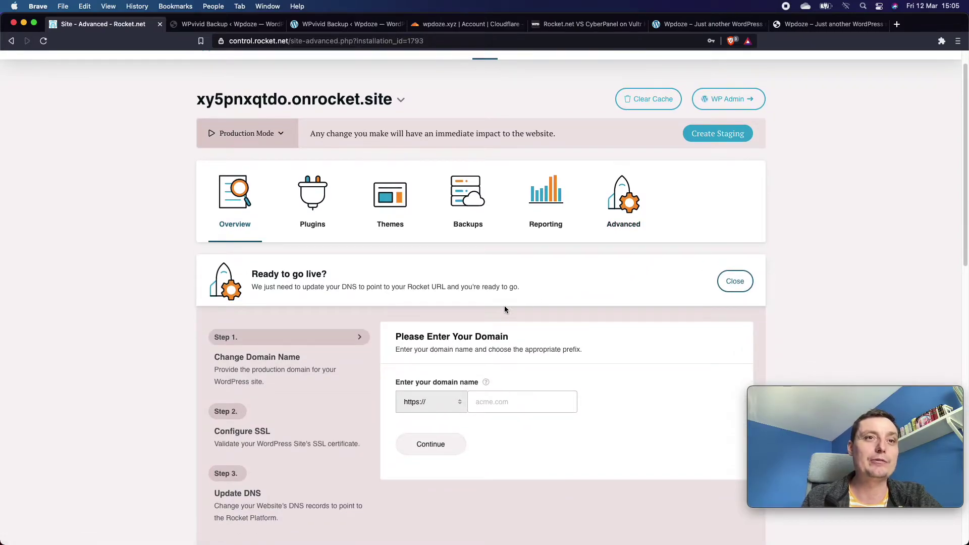
pyautogui.scroll(-1, 504, 308)
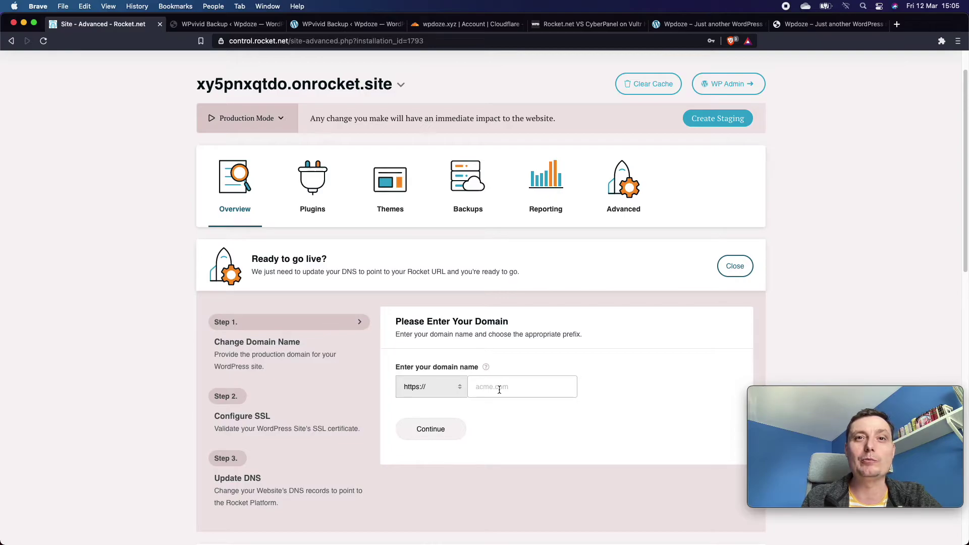
pyautogui.click(458, 387)
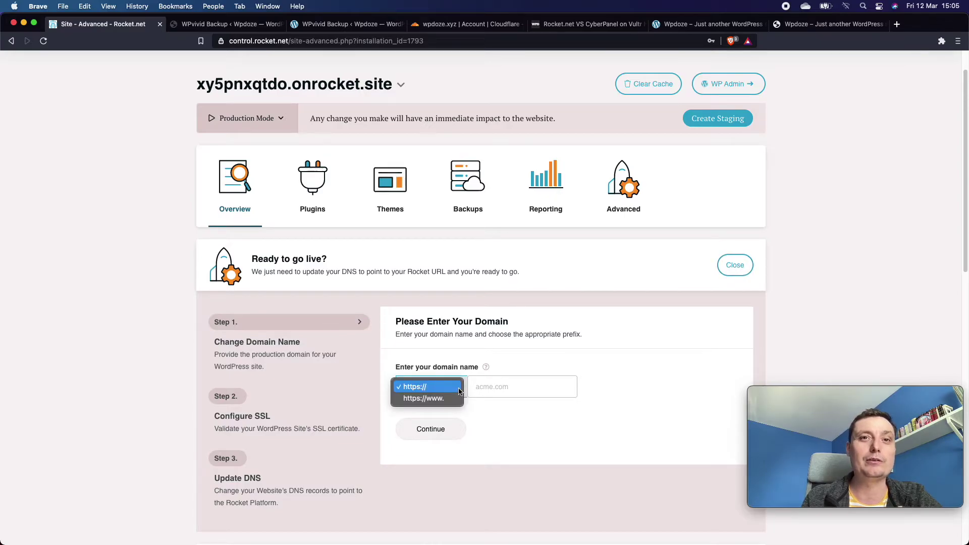
pyautogui.click(428, 387)
pyautogui.click(495, 387)
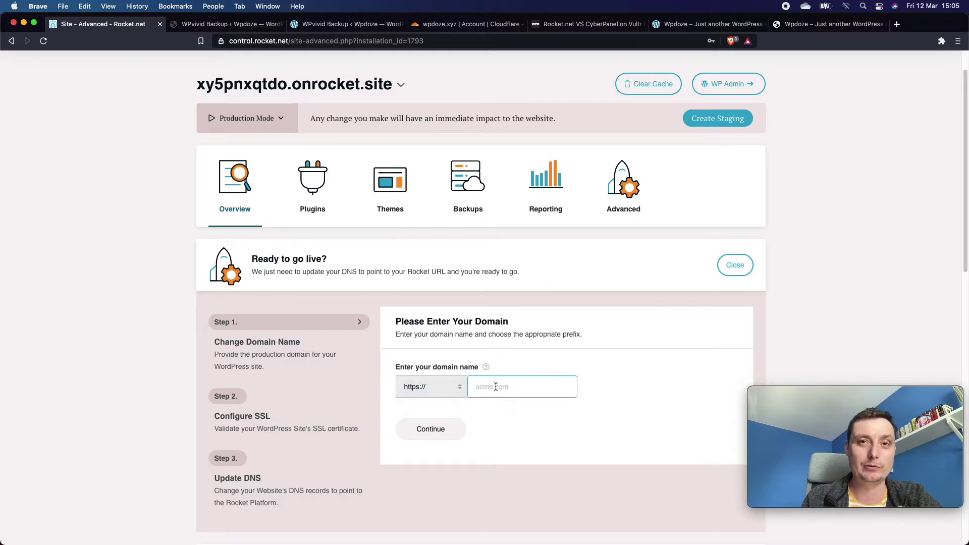
pyautogui.write('w')
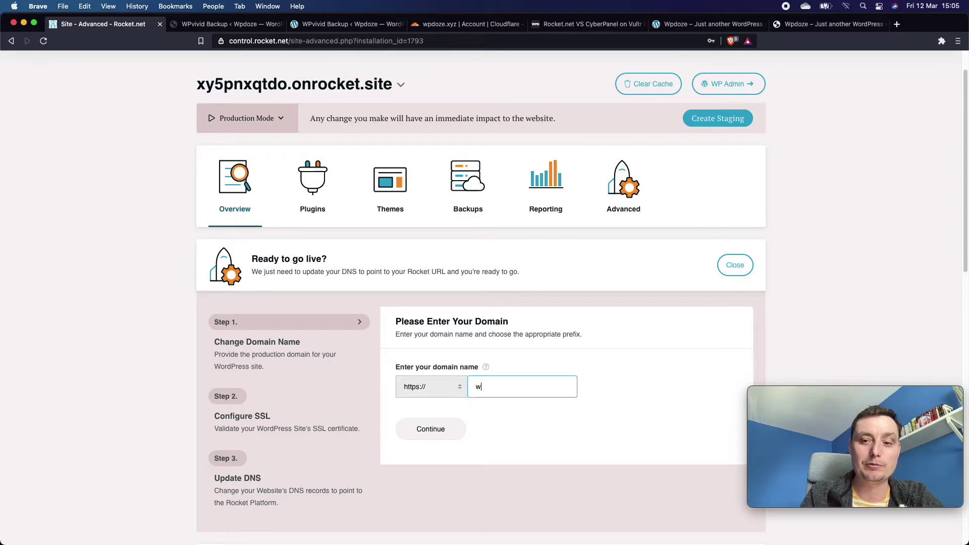
pyautogui.write('pdoze')
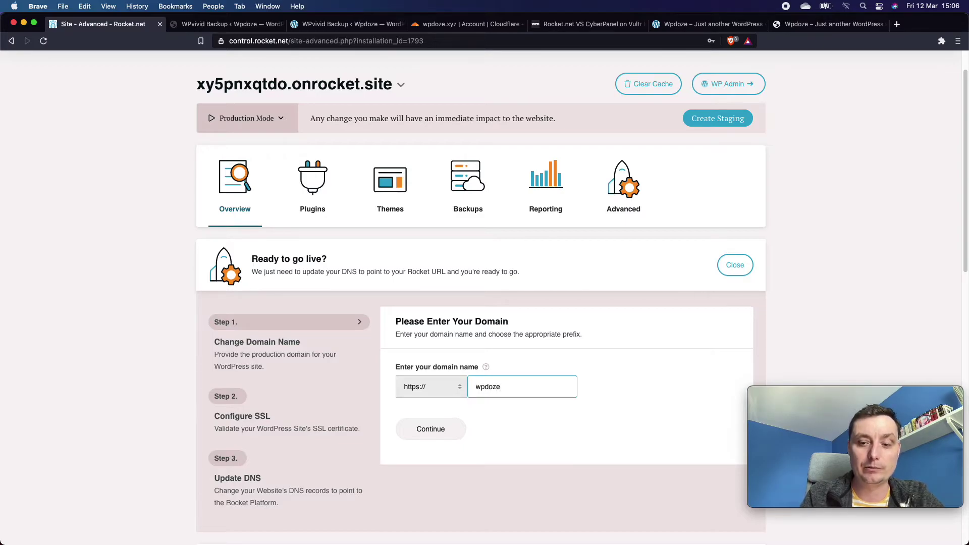
pyautogui.write('.xyz')
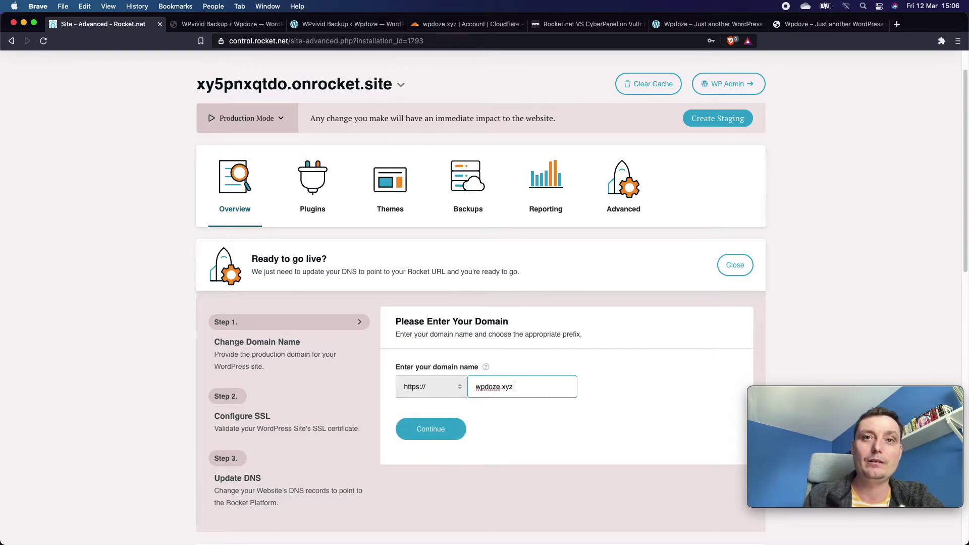
pyautogui.click(432, 429)
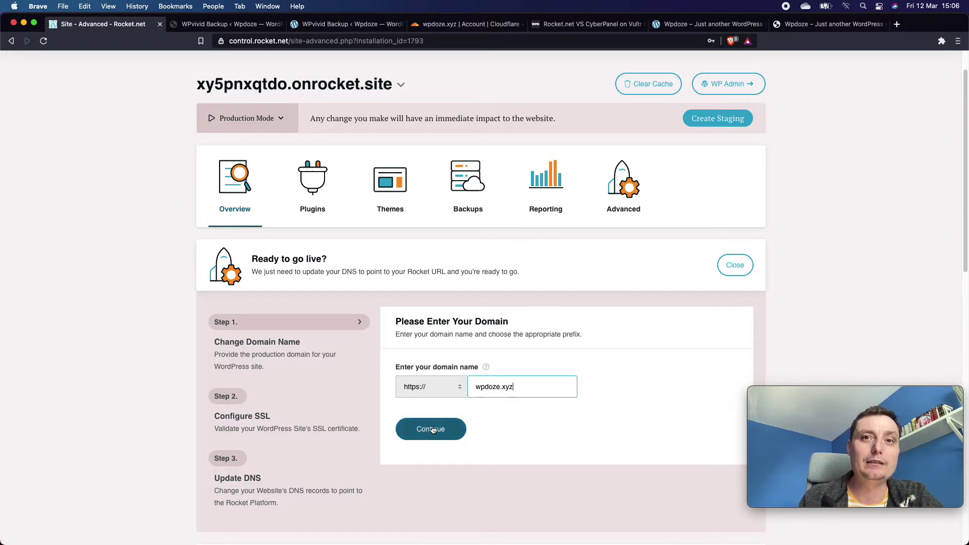
pyautogui.click(434, 430)
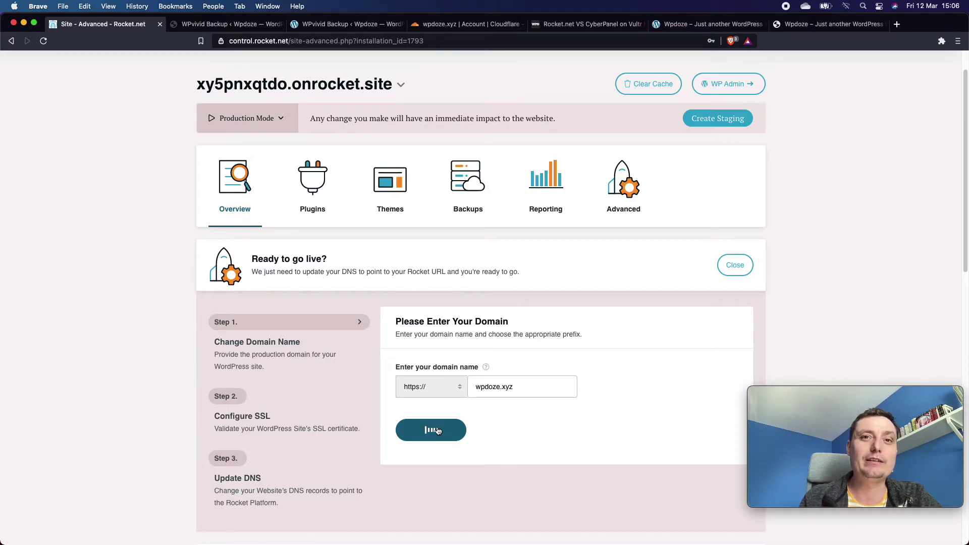
# Review the Configure SSL step's _cf-custom-hostname TXT record details, then switch to Cloudflare's wpdoze.xyz dashboard.
pyautogui.scroll(-1, 434, 431)
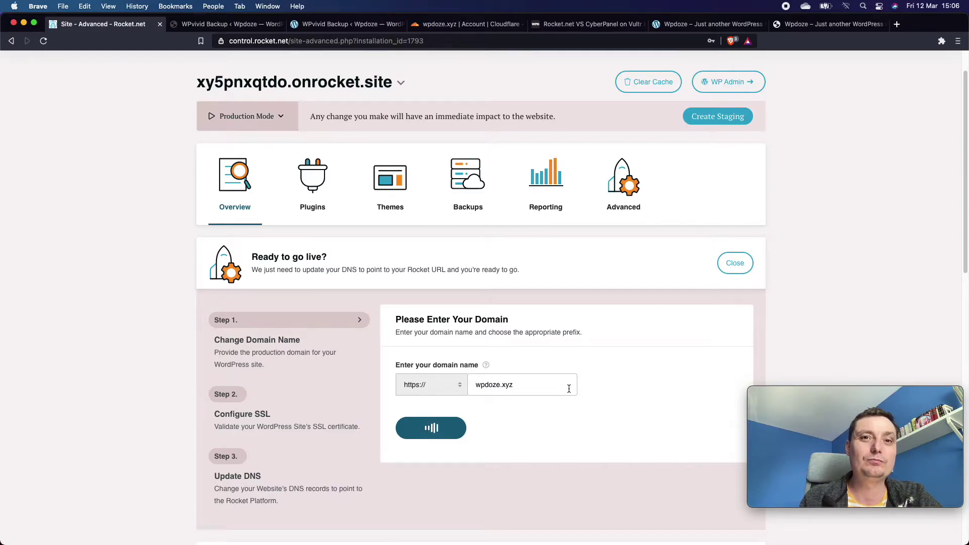
pyautogui.scroll(-5, 569, 388)
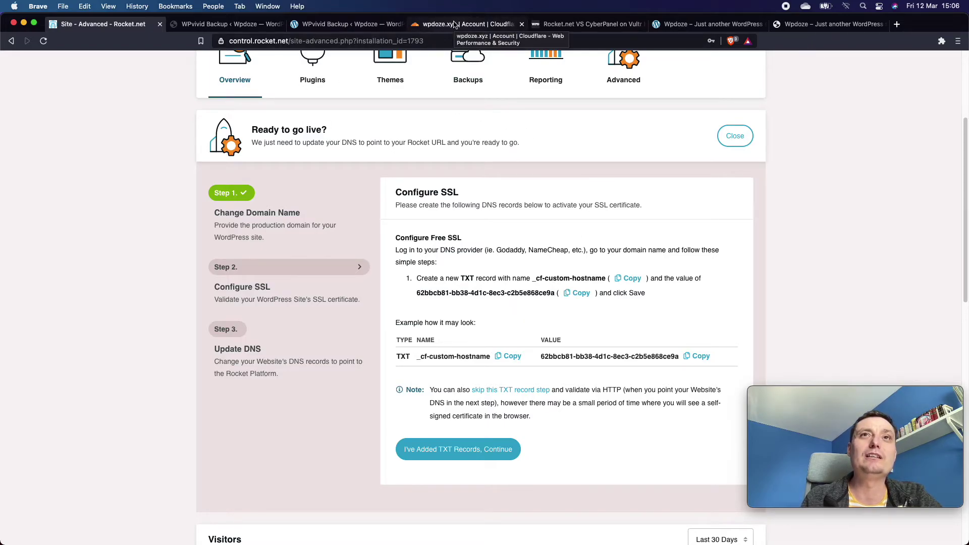
pyautogui.click(454, 25)
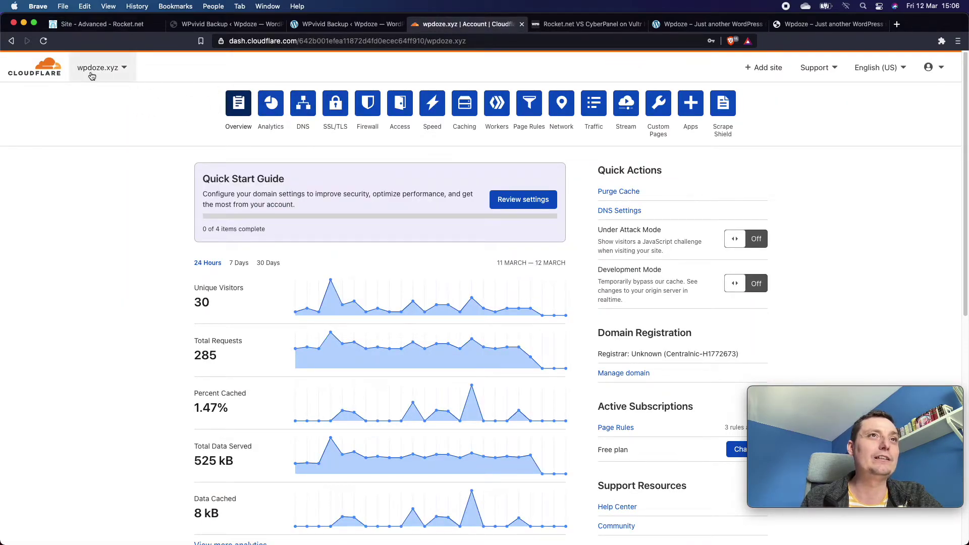
# Open wpdoze.xyz DNS in Cloudflare and copy the _cf-custom-hostname record name from Rocket.net.
pyautogui.click(303, 109)
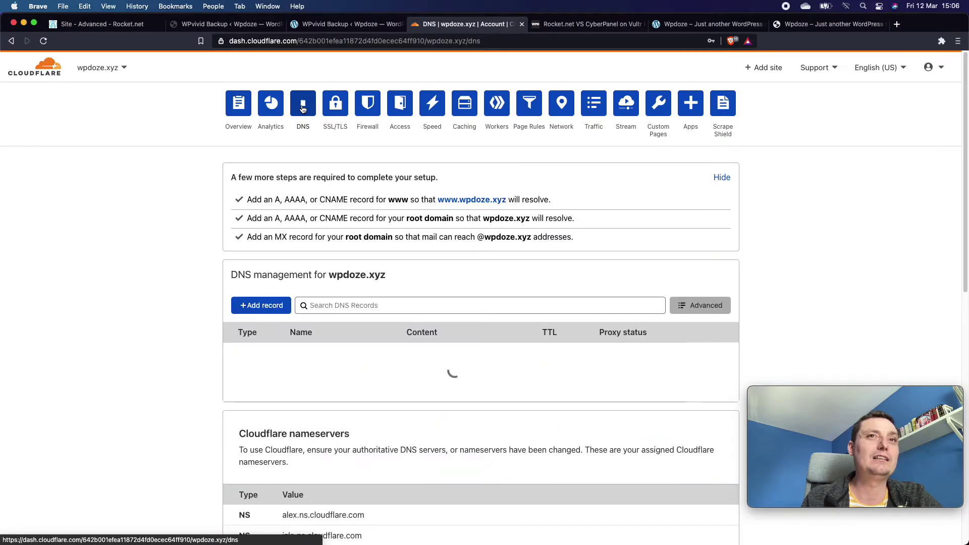
pyautogui.scroll(-1, 430, 174)
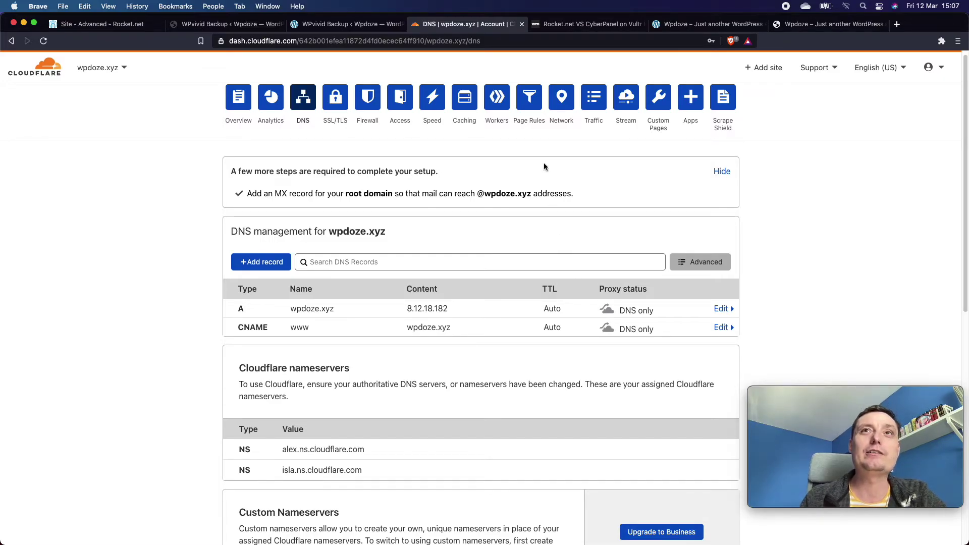
pyautogui.click(328, 25)
pyautogui.click(106, 25)
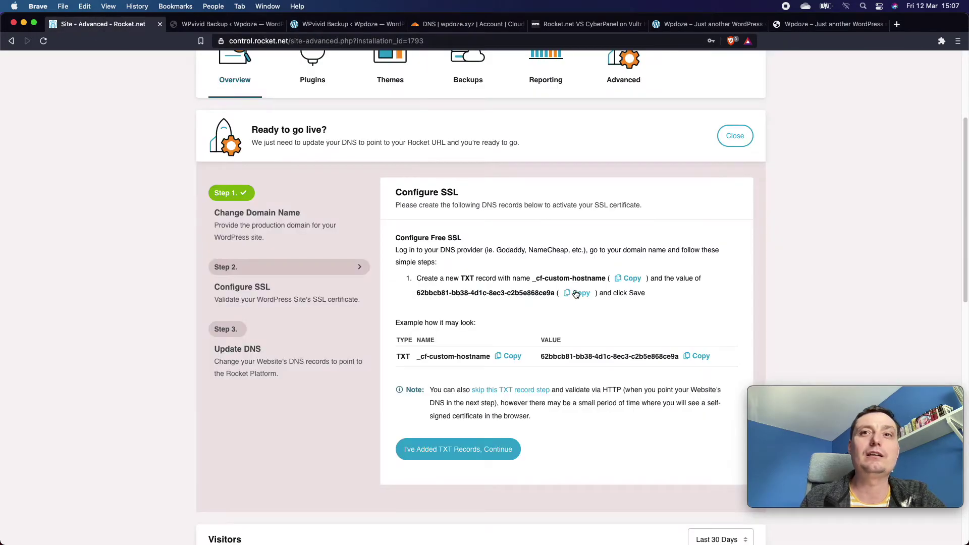
pyautogui.click(515, 357)
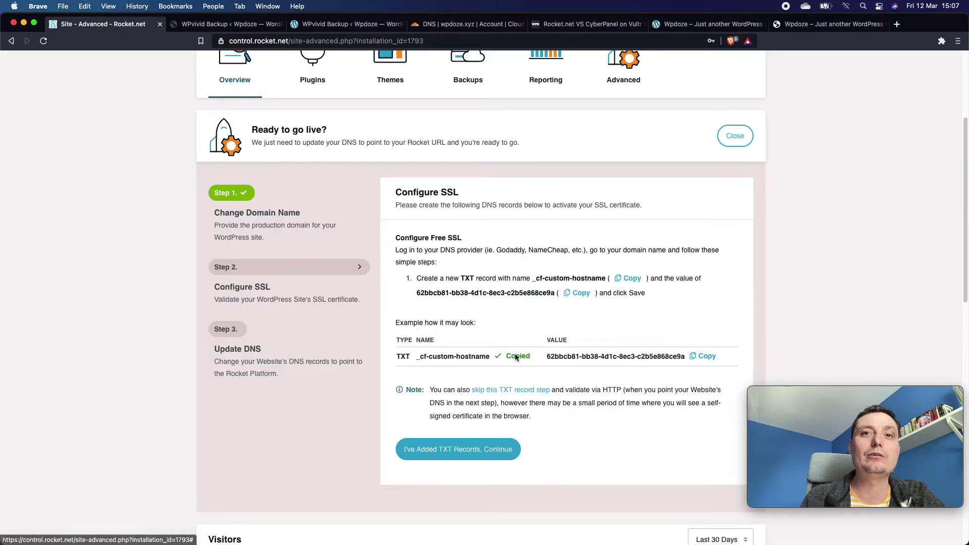
pyautogui.click(469, 24)
# Start a new TXT record in Cloudflare named _cf-custom-hostname.
pyautogui.click(263, 262)
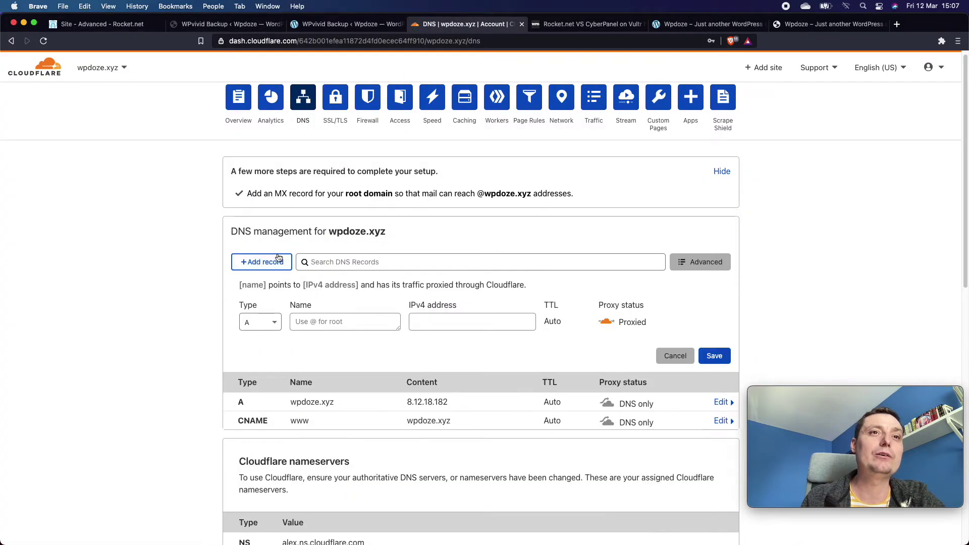
pyautogui.click(259, 323)
pyautogui.scroll(-5, 266, 391)
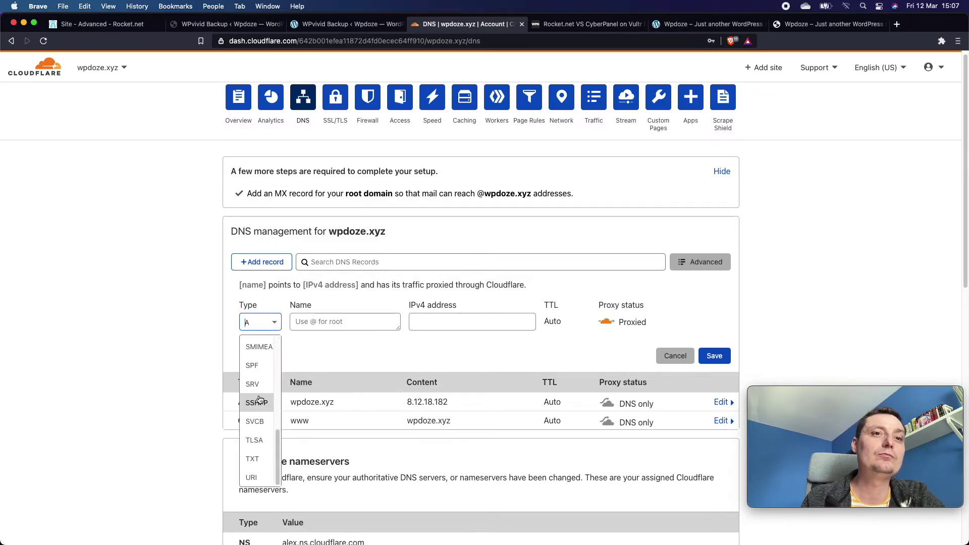
pyautogui.click(256, 458)
pyautogui.rightClick(326, 321)
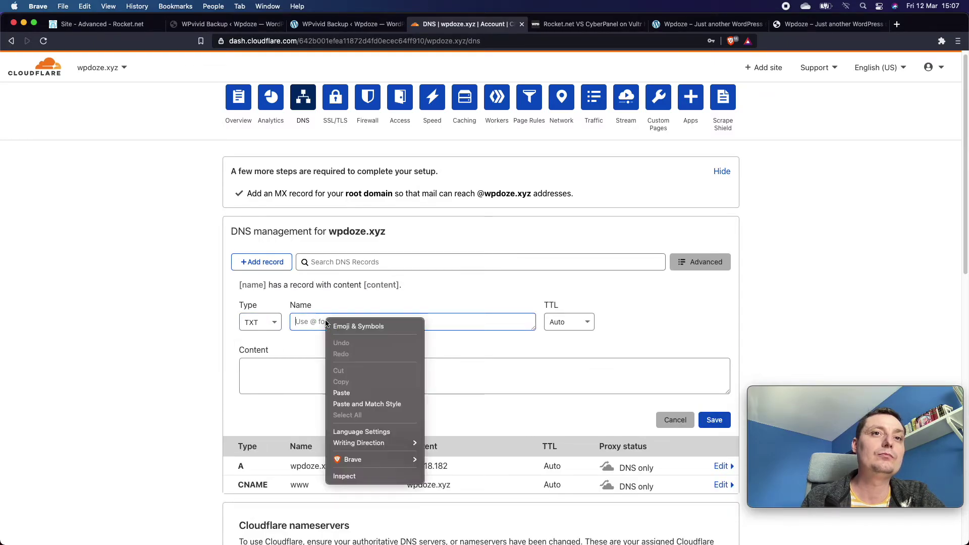
pyautogui.click(356, 391)
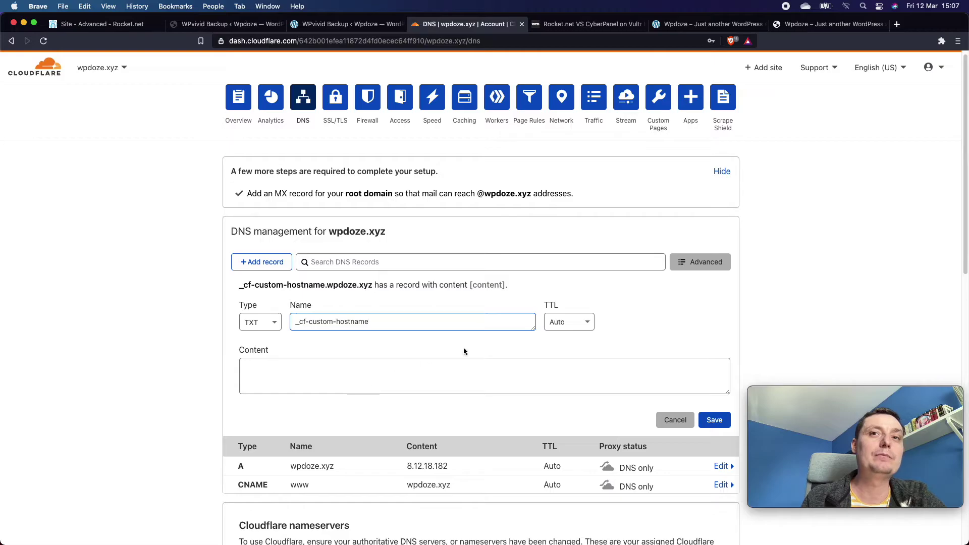
pyautogui.click(349, 373)
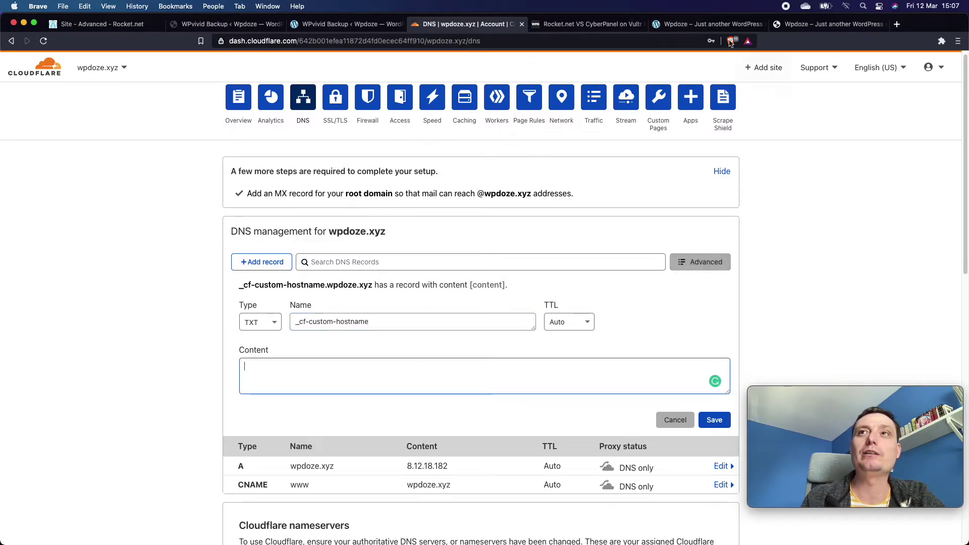
# Paste Rocket.net's validation value as the TXT content and save the record.
pyautogui.click(126, 24)
pyautogui.click(703, 356)
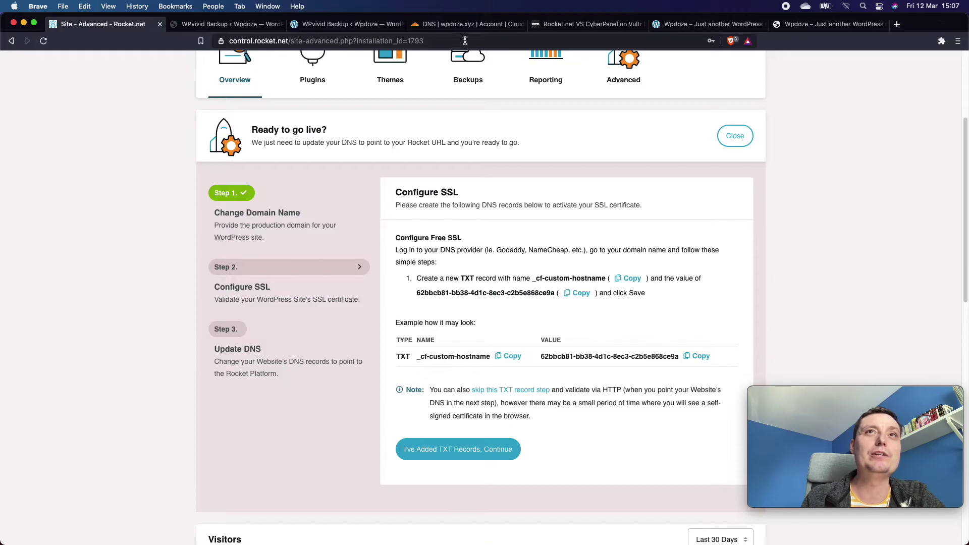
pyautogui.click(465, 24)
pyautogui.click(419, 373)
pyautogui.rightClick(418, 374)
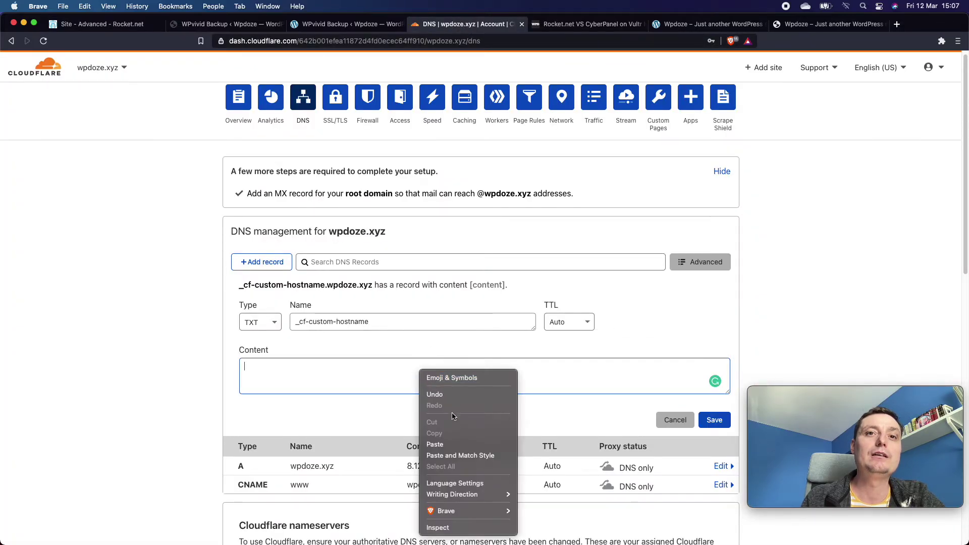
pyautogui.click(449, 442)
pyautogui.click(721, 420)
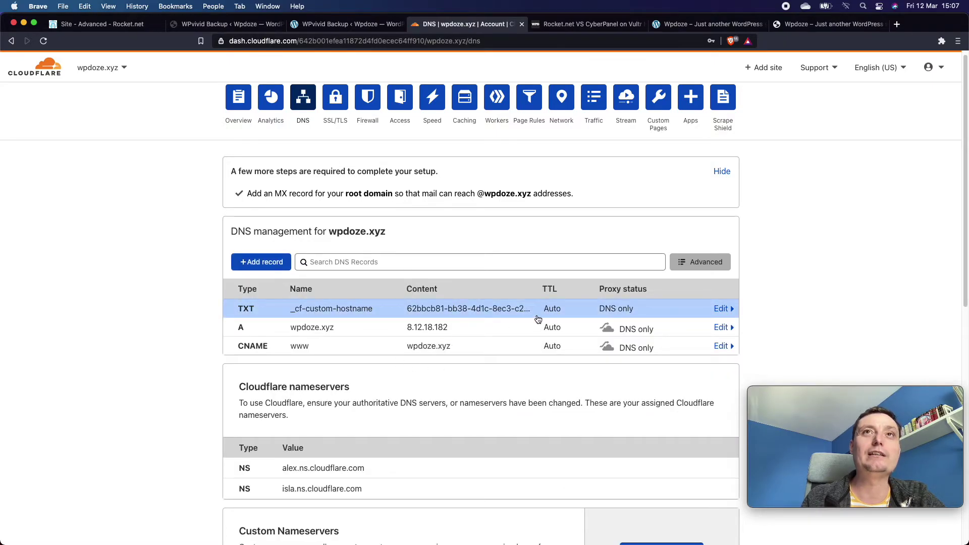
pyautogui.click(119, 26)
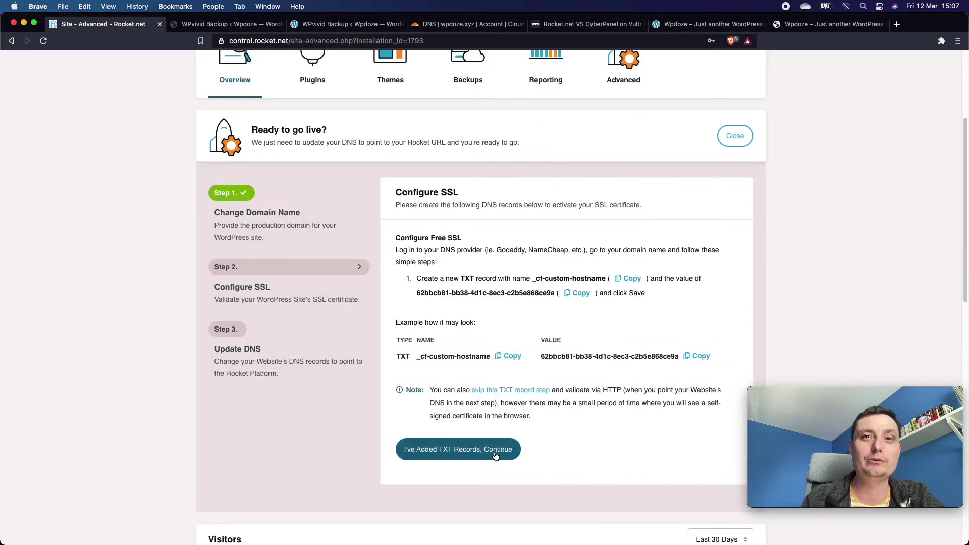
# Submit "I've Added TXT Records, Continue" repeatedly; each check returns Status: Pending validation.
pyautogui.click(482, 452)
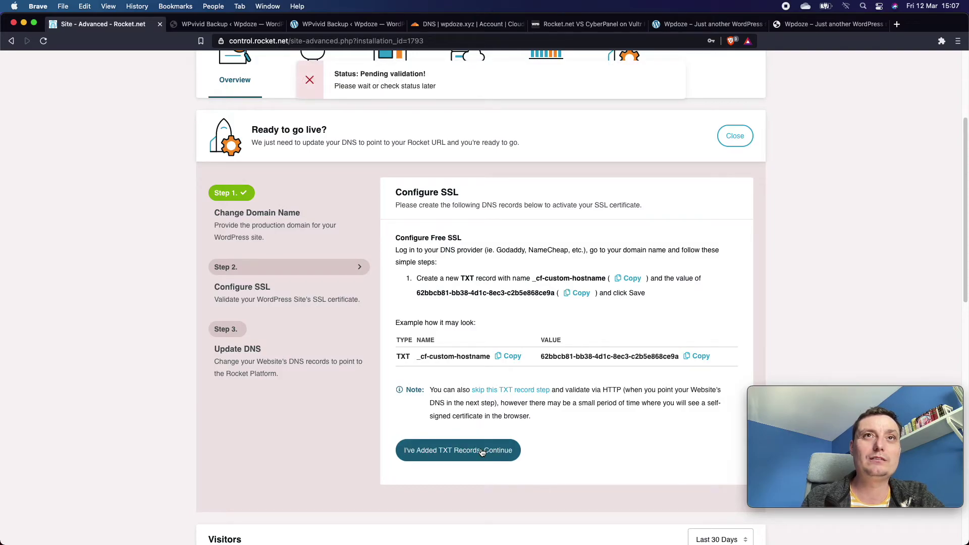
pyautogui.click(474, 457)
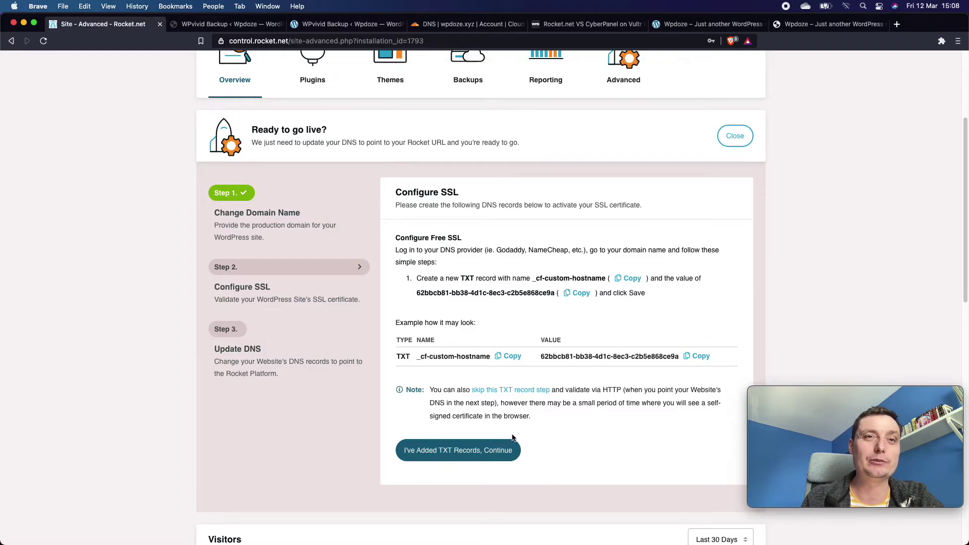
pyautogui.scroll(1, 511, 437)
pyautogui.scroll(-2, 511, 435)
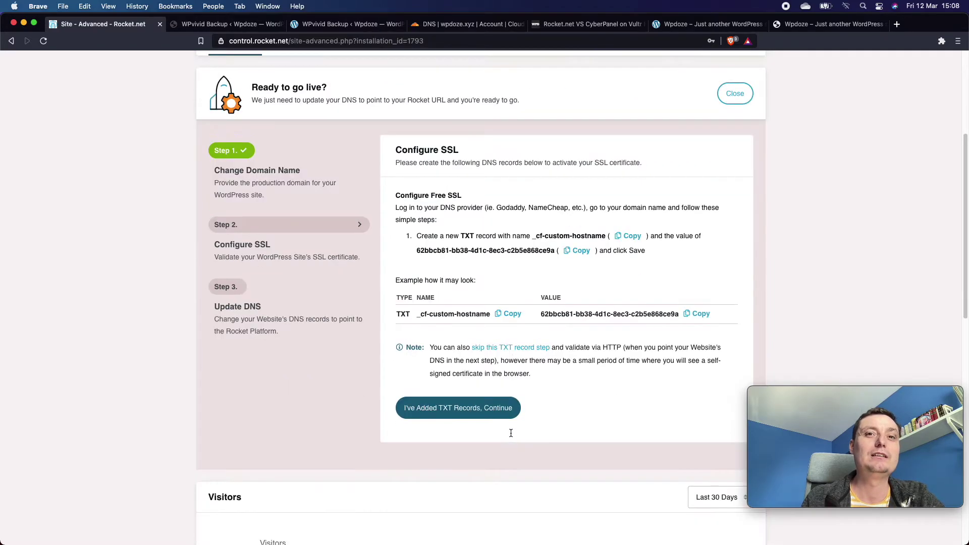
pyautogui.click(487, 412)
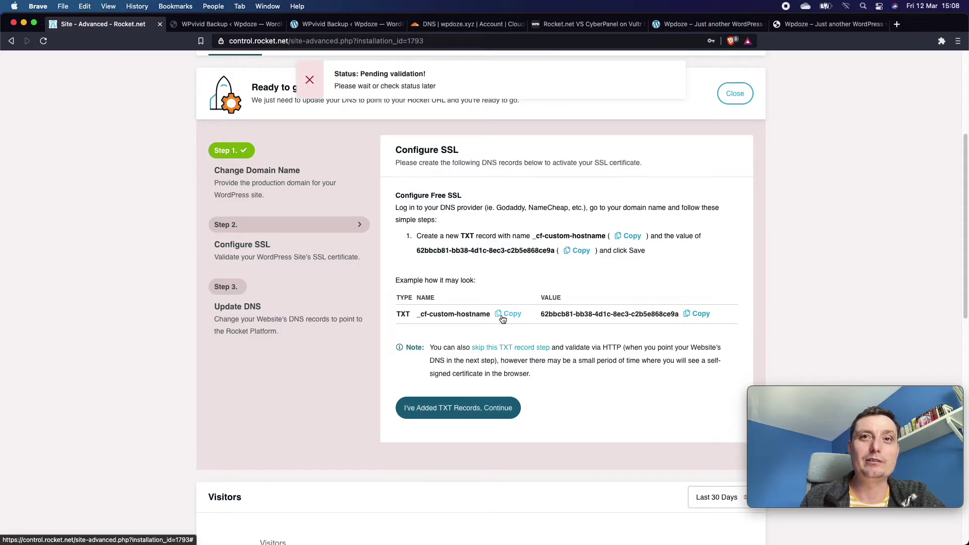
pyautogui.scroll(1, 502, 319)
pyautogui.scroll(-1, 495, 386)
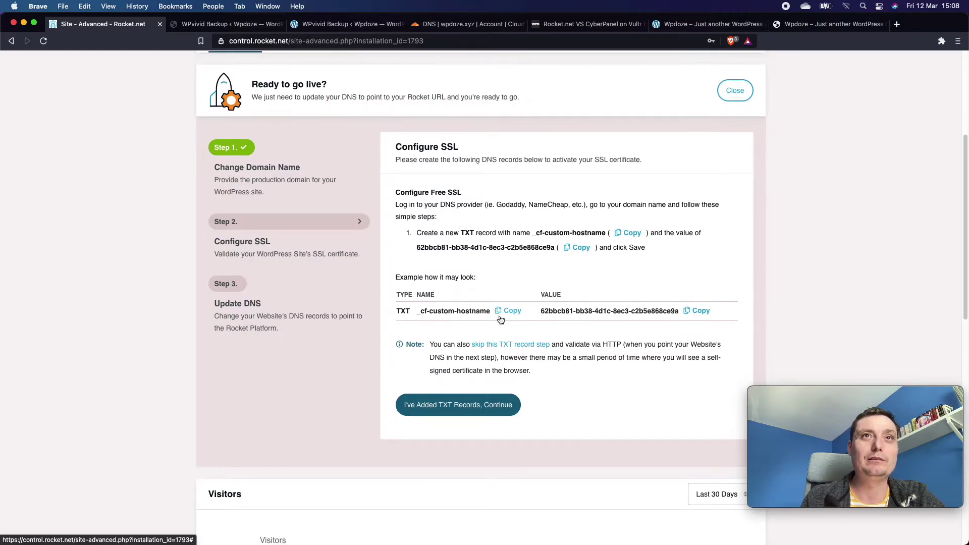
pyautogui.click(480, 410)
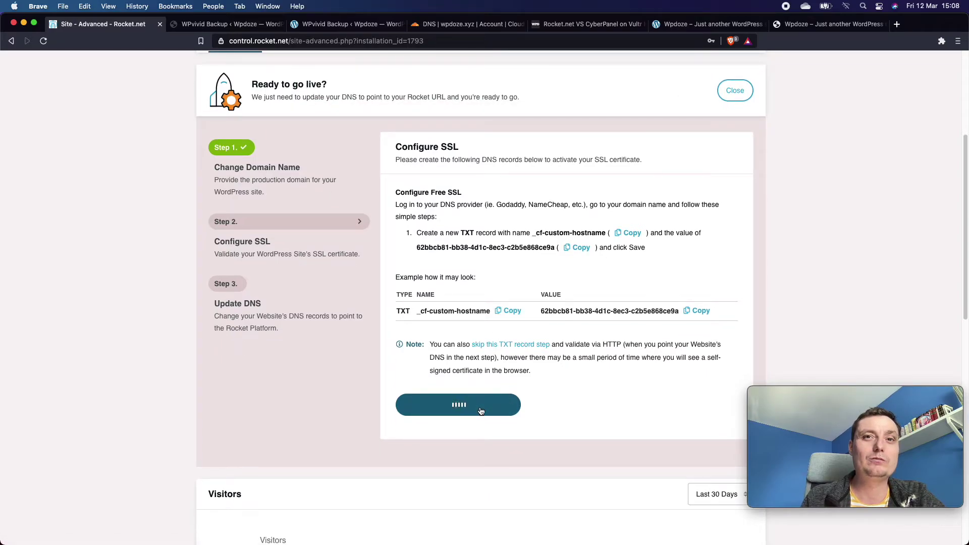
pyautogui.click(480, 410)
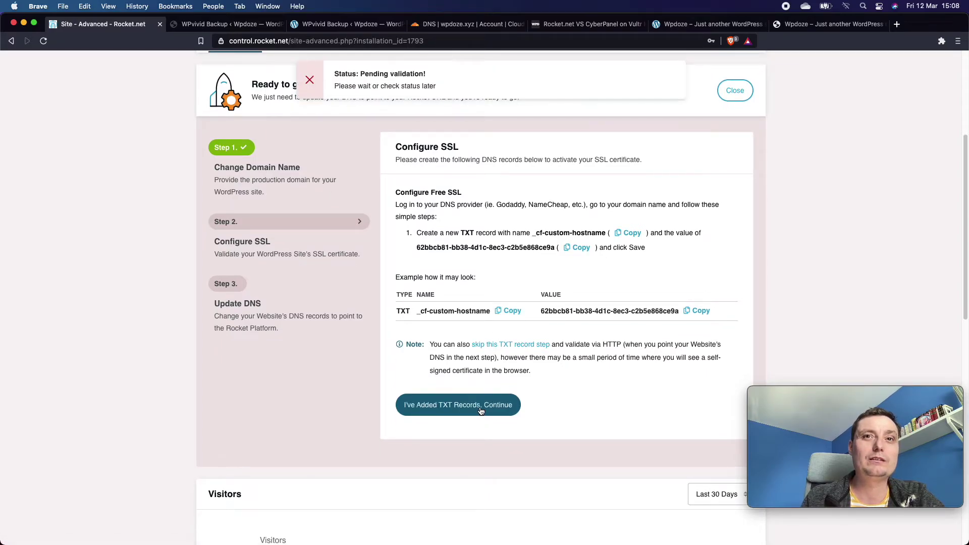
# Skip TXT validation to reach Update DNS, which asks for a CNAME to xy5pnxqtdo.onrocket.site.
pyautogui.click(513, 347)
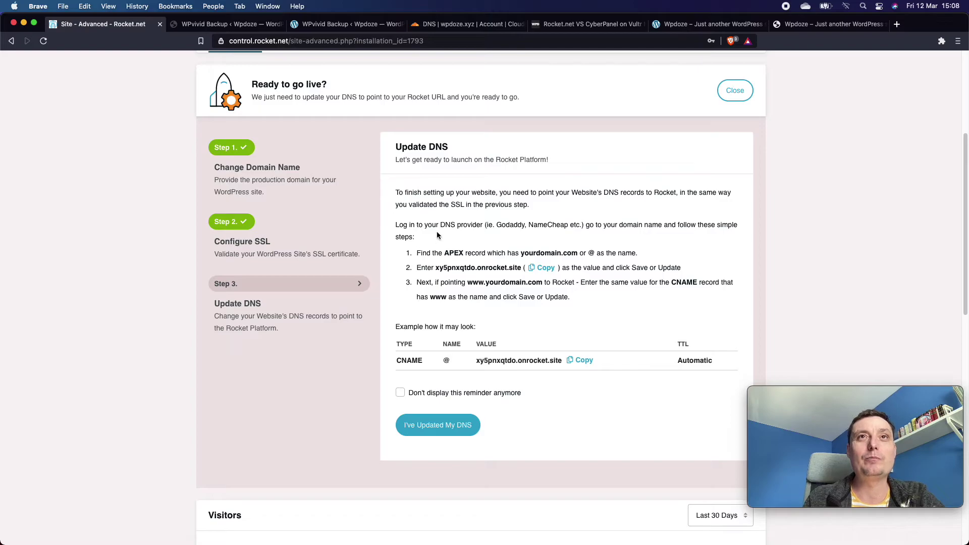
pyautogui.click(452, 26)
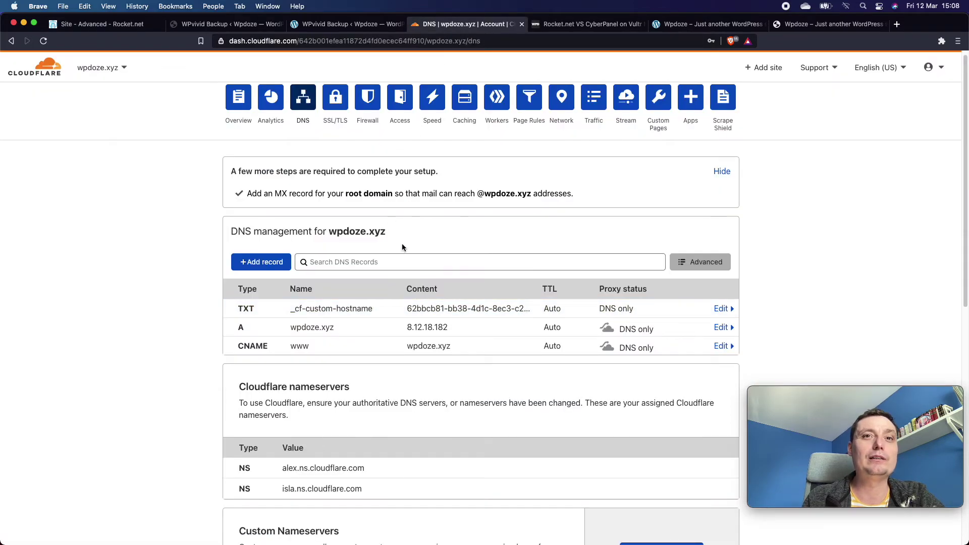
# Delete the wpdoze.xyz A record (8.12.18.182) and the www CNAME record in Cloudflare DNS.
pyautogui.click(721, 327)
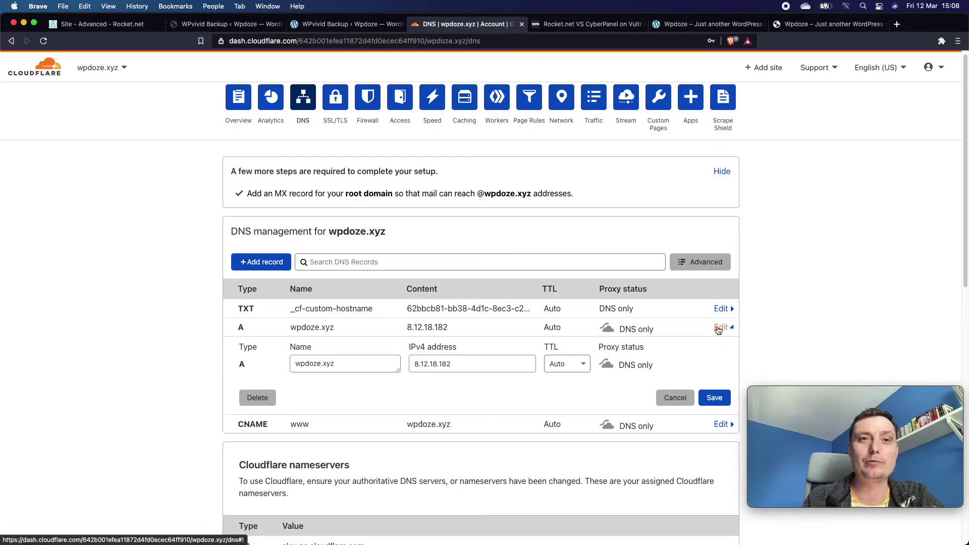
pyautogui.click(251, 401)
pyautogui.click(666, 345)
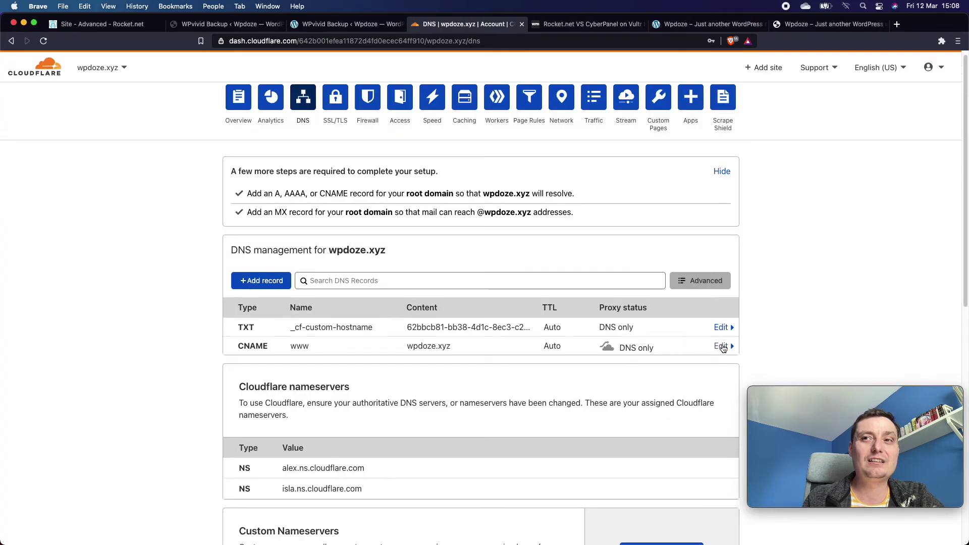
pyautogui.click(256, 348)
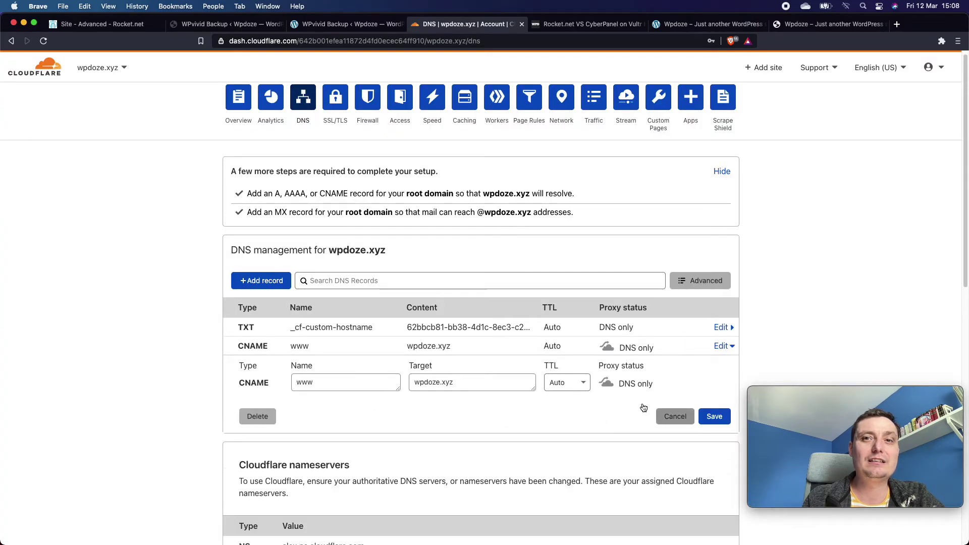
pyautogui.click(258, 416)
pyautogui.click(663, 345)
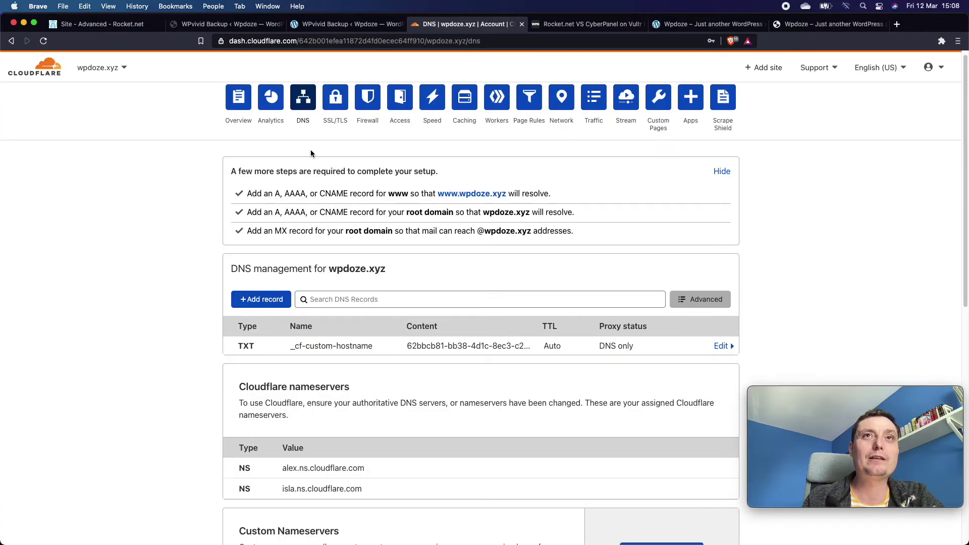
# Copy the CNAME target xy5pnxqtdo.onrocket.site from Rocket.net's Update DNS step.
pyautogui.click(115, 25)
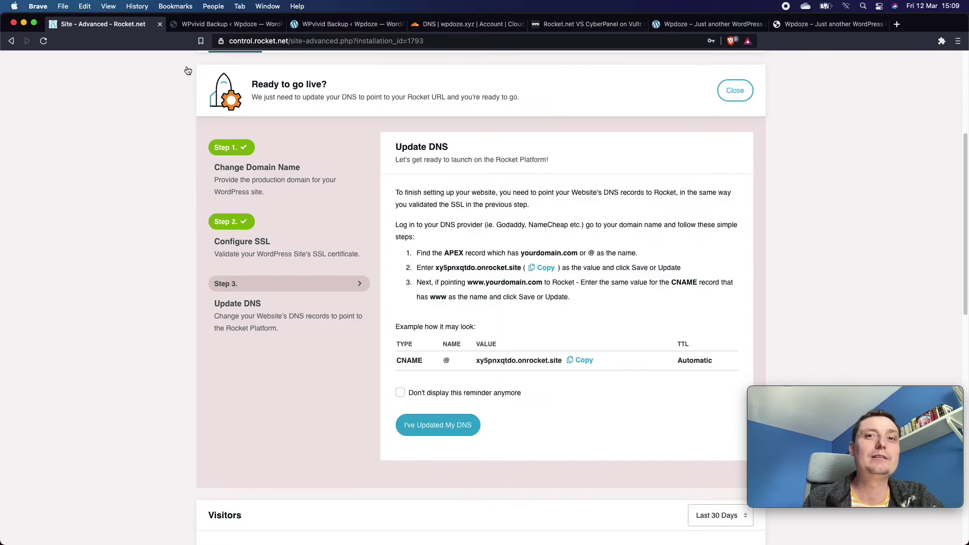
pyautogui.click(585, 361)
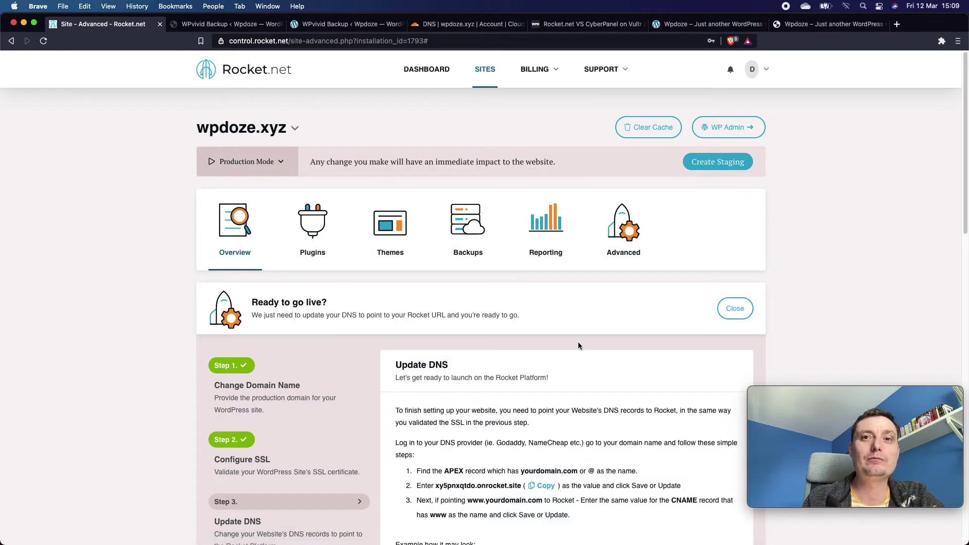
pyautogui.scroll(-10, 576, 337)
pyautogui.tripleClick(493, 170)
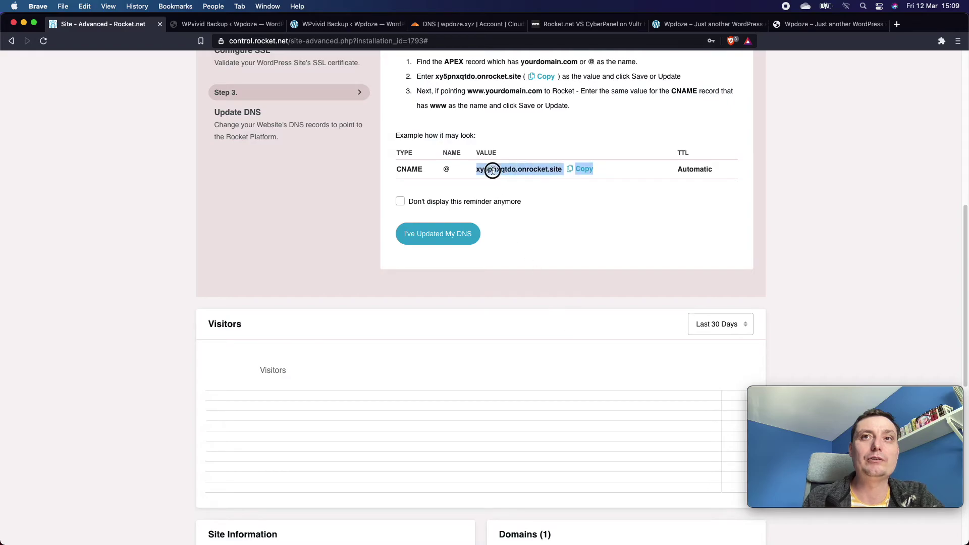
pyautogui.click(558, 175)
pyautogui.moveTo(561, 172); pyautogui.dragTo(476, 170)
pyautogui.rightClick(476, 171)
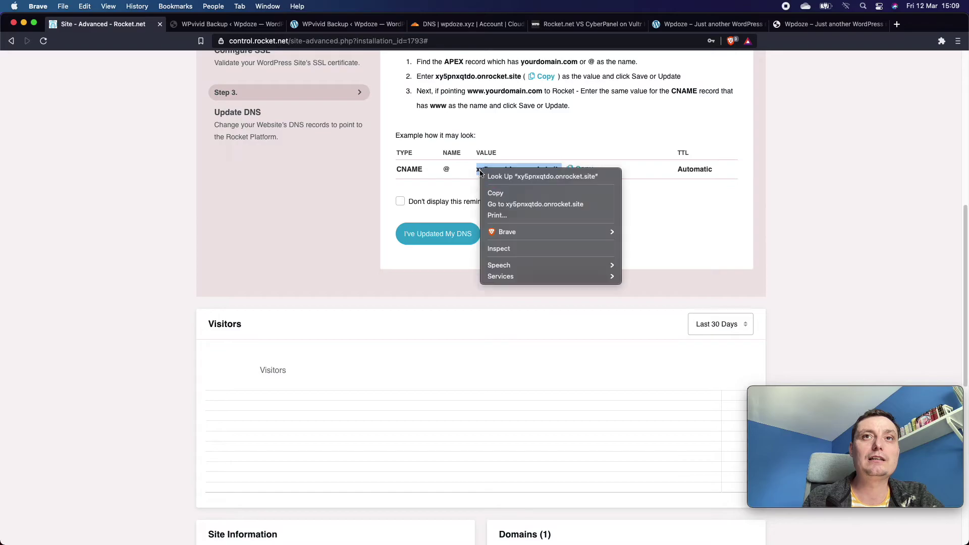
pyautogui.click(504, 192)
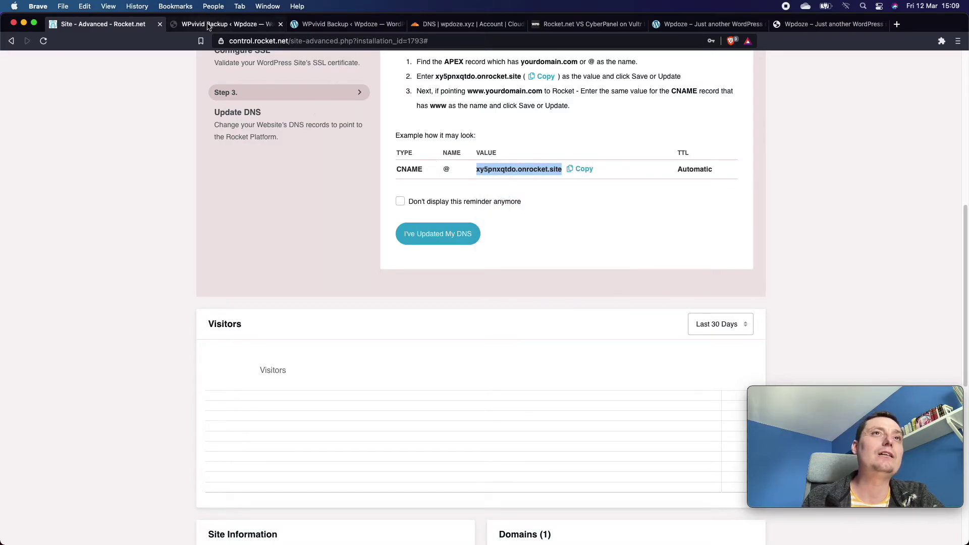
pyautogui.click(456, 24)
# Start a new CNAME record in Cloudflare with the name @.
pyautogui.scroll(-1, 414, 187)
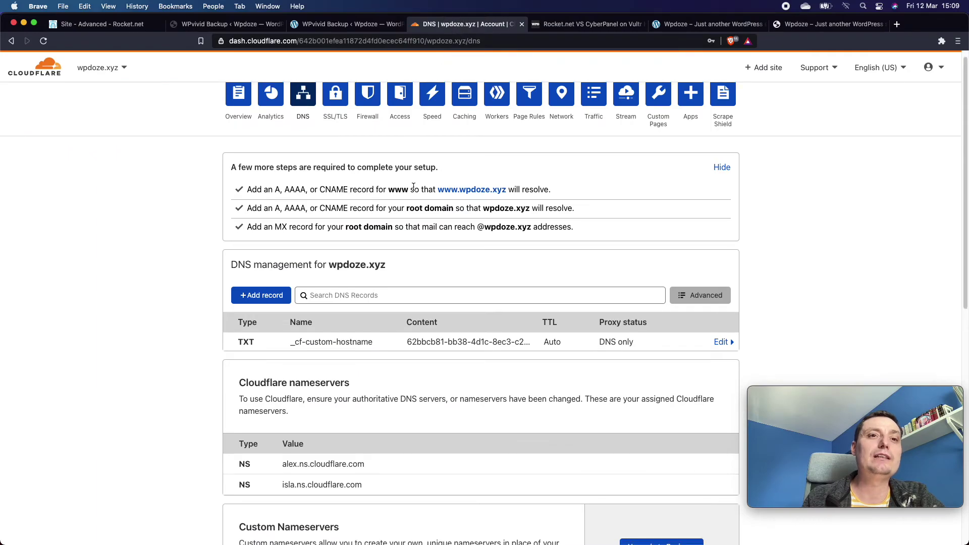
pyautogui.click(242, 298)
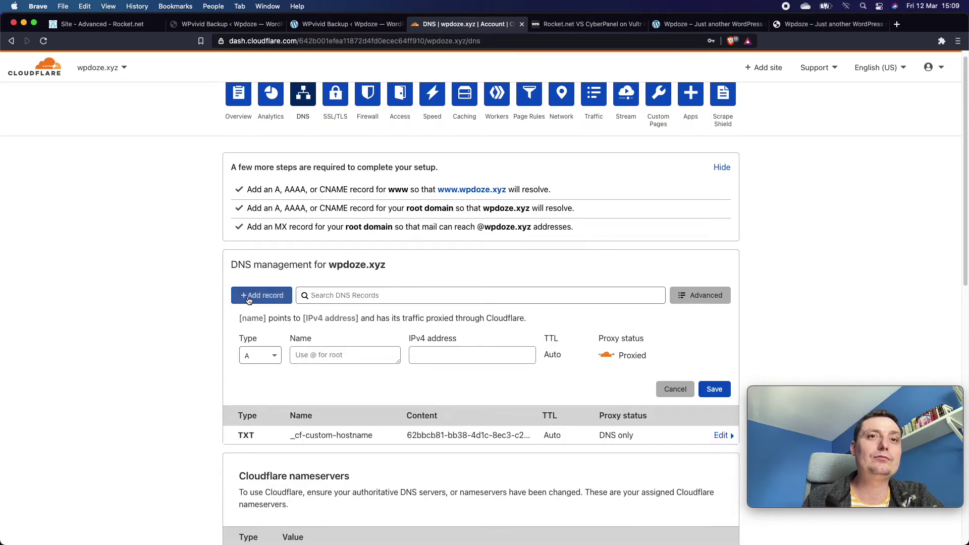
pyautogui.click(253, 356)
pyautogui.scroll(-10, 259, 399)
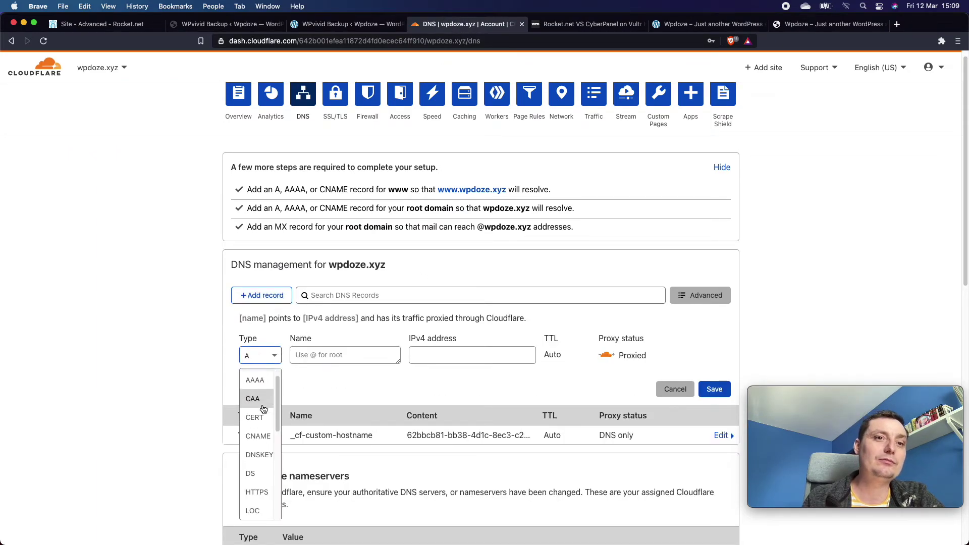
pyautogui.scroll(5, 268, 411)
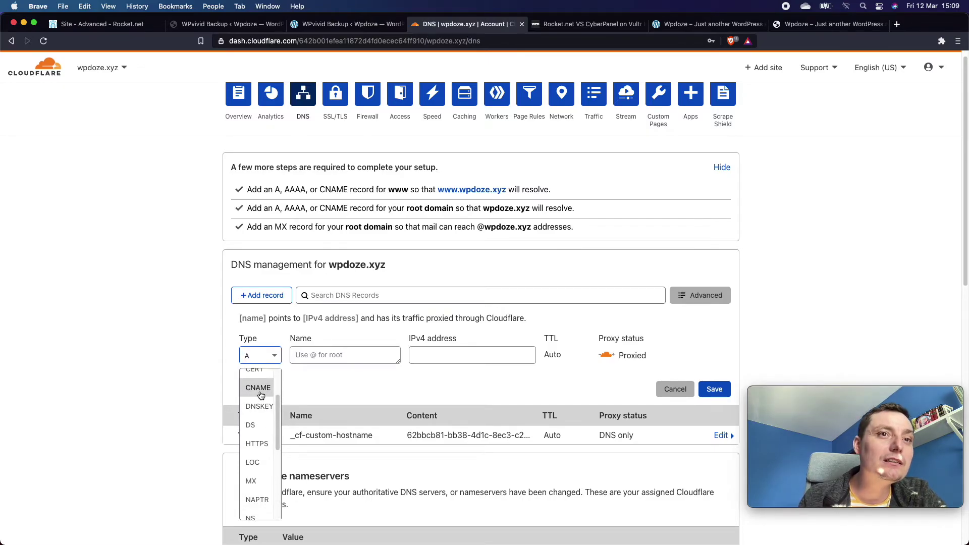
pyautogui.click(258, 373)
pyautogui.click(320, 356)
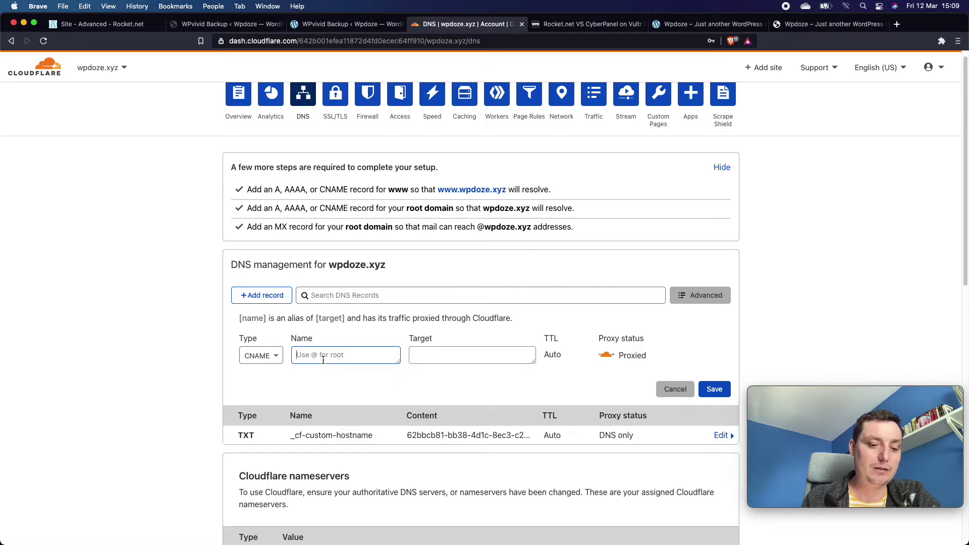
pyautogui.write('@')
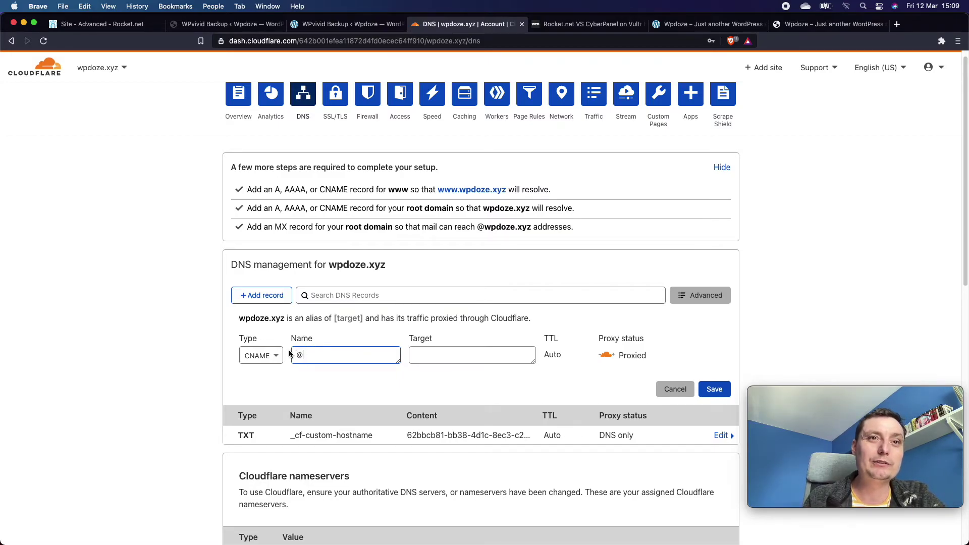
# Paste xy5pnxqtdo.onrocket.site as the target, set it to DNS only, and save the record.
pyautogui.click(446, 350)
pyautogui.rightClick(446, 355)
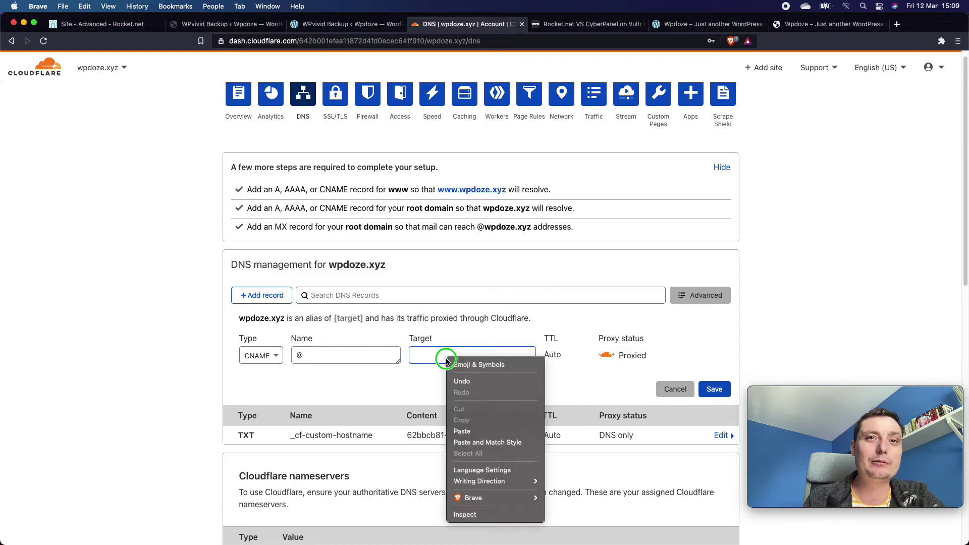
pyautogui.click(470, 430)
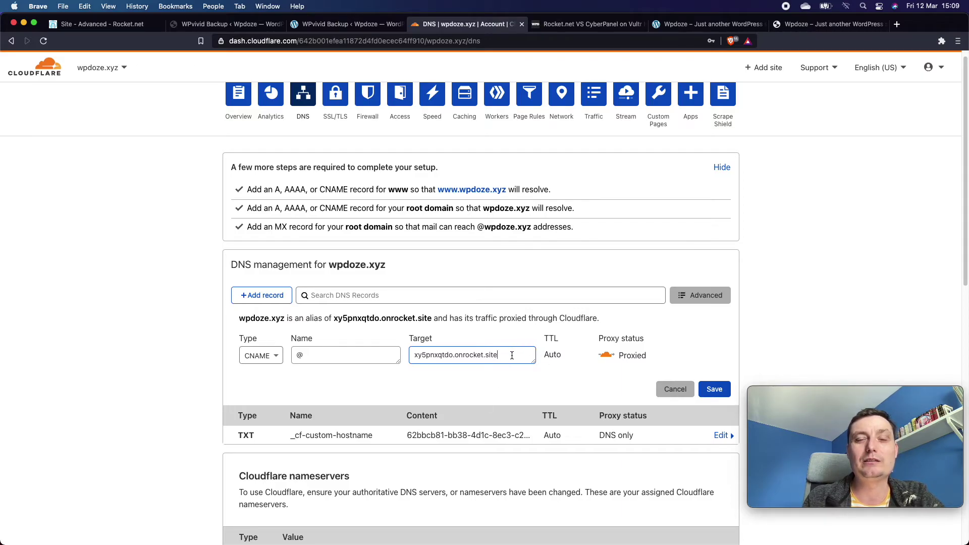
pyautogui.click(605, 356)
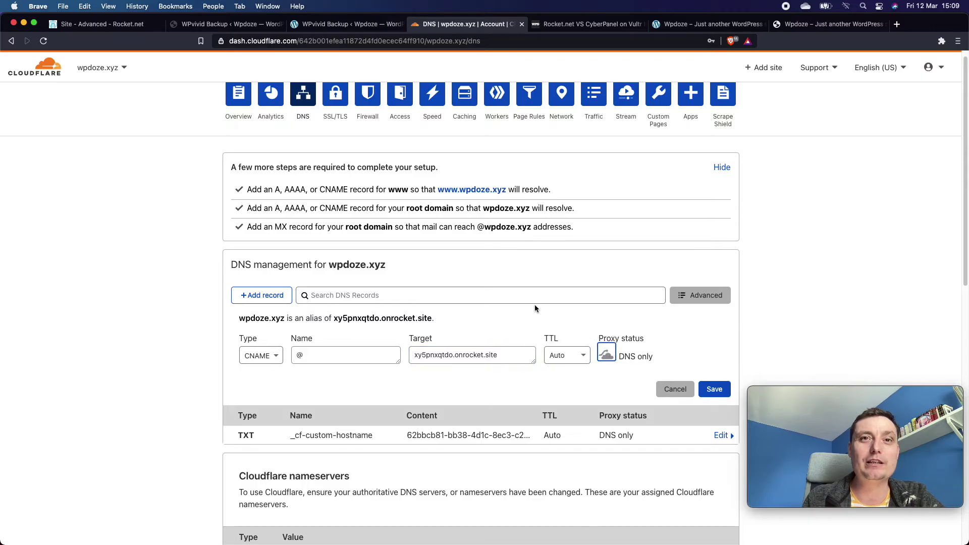
pyautogui.scroll(-1, 535, 309)
pyautogui.click(723, 385)
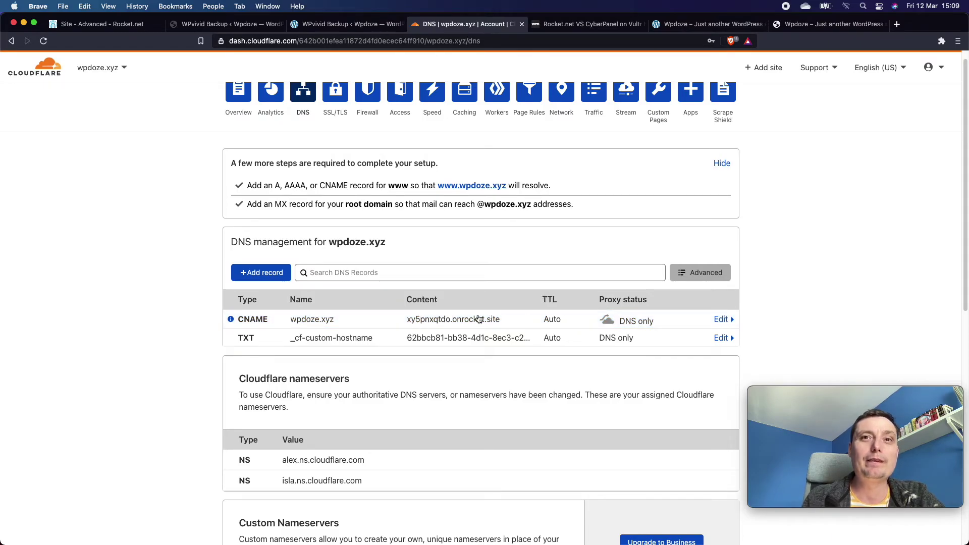
# Scroll up to review the remaining CNAME and _cf-custom-hostname TXT records.
pyautogui.scroll(1, 595, 280)
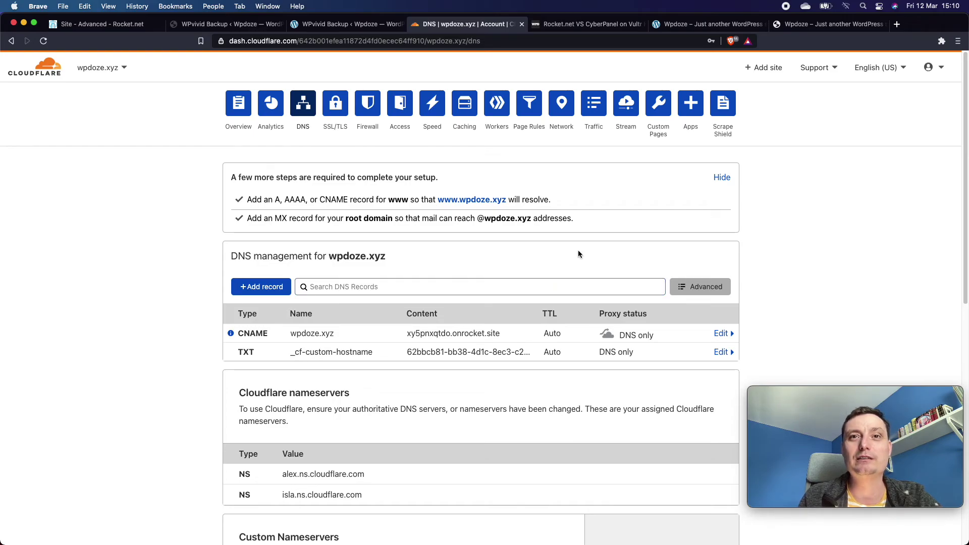
# Reload wpdoze.xyz and open its Hello world! post to confirm the migrated site loads.
pyautogui.click(691, 24)
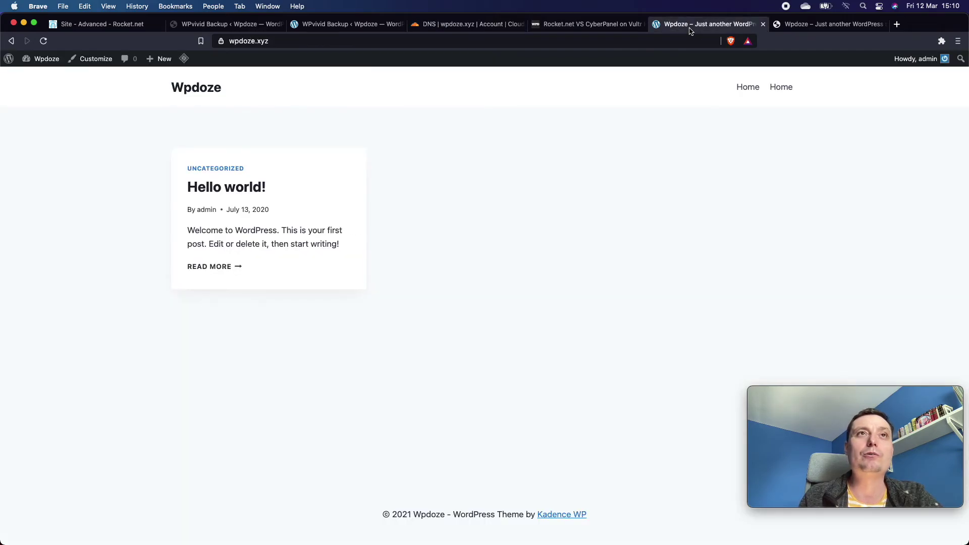
pyautogui.click(305, 42)
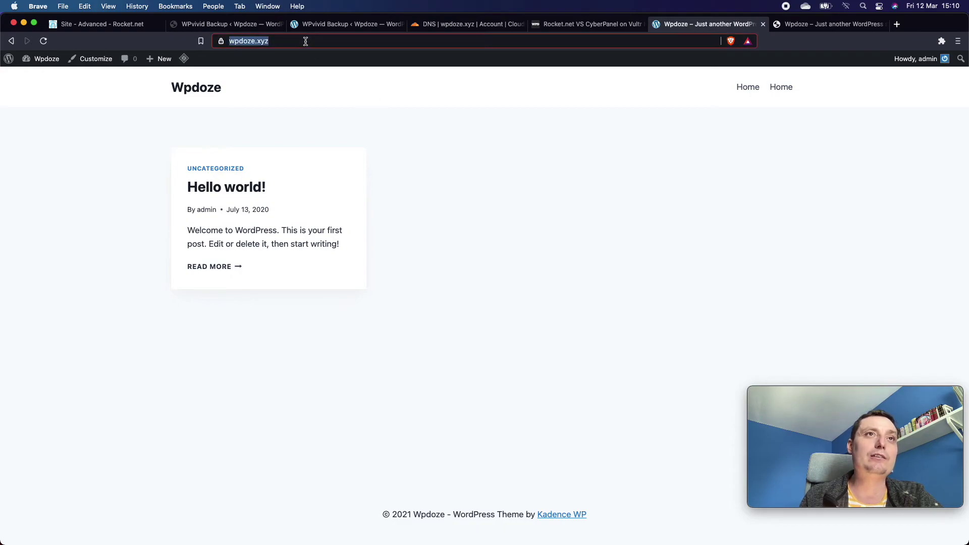
pyautogui.press('Return')
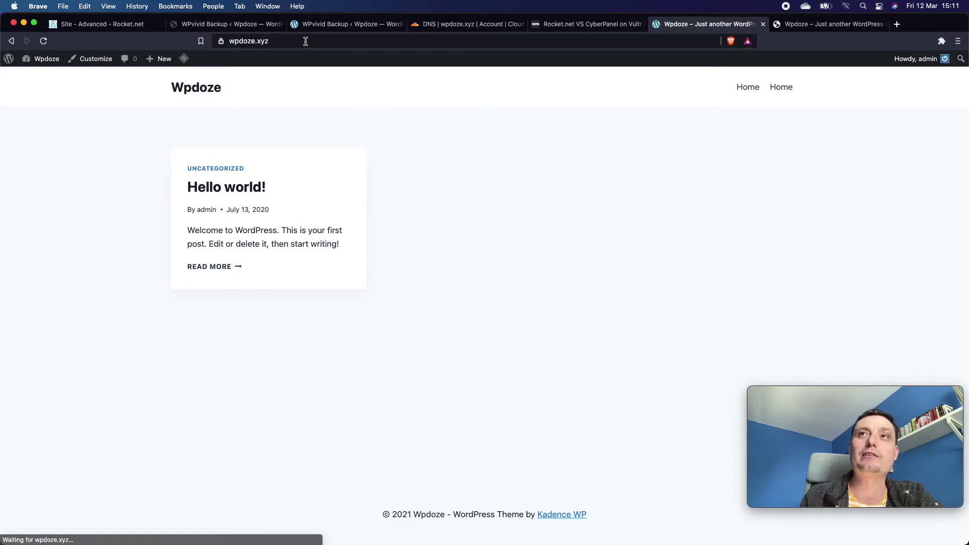
pyautogui.click(253, 187)
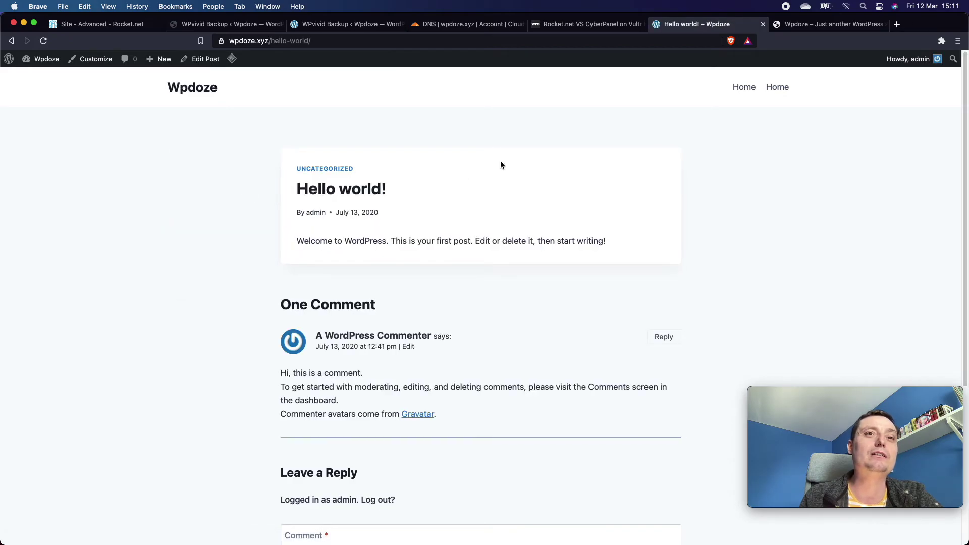
pyautogui.scroll(-5, 499, 161)
pyautogui.scroll(7, 499, 167)
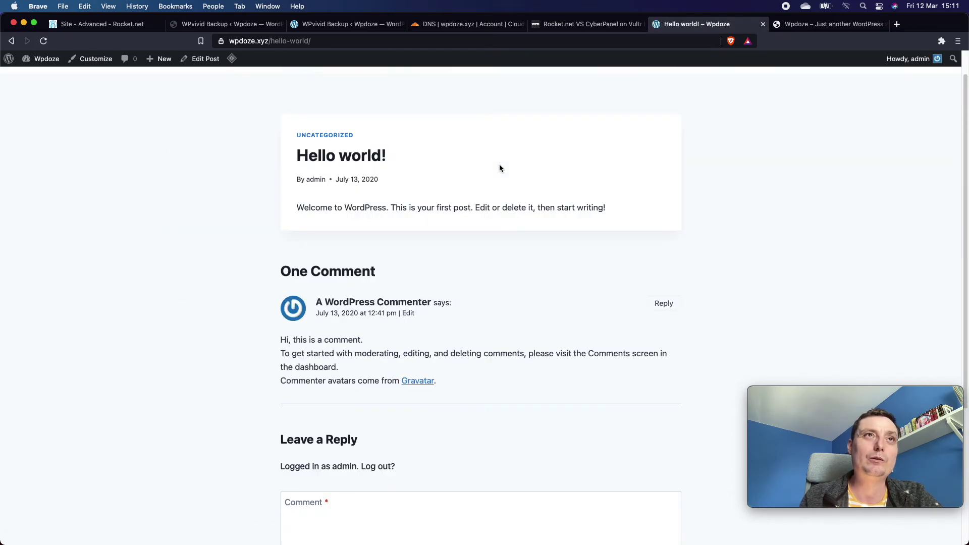
pyautogui.click(216, 25)
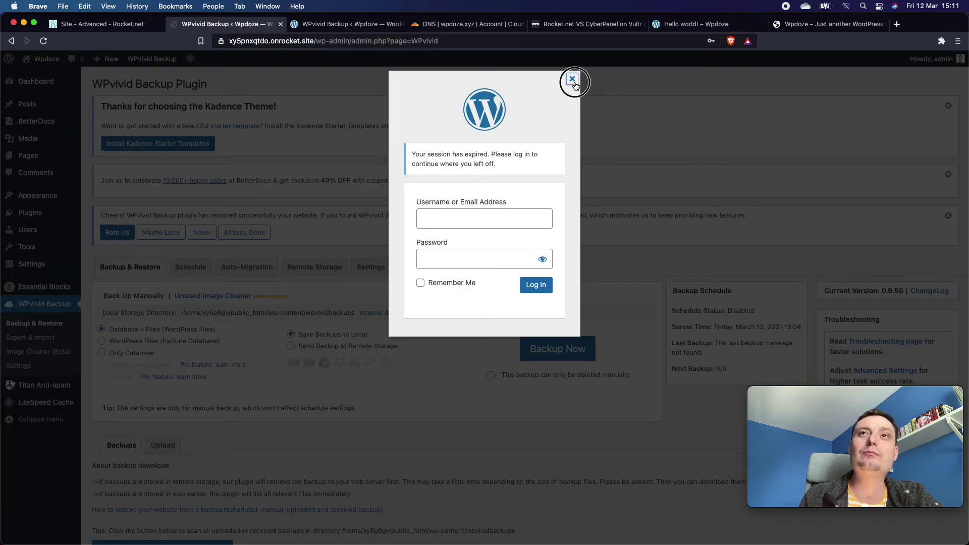
pyautogui.click(573, 80)
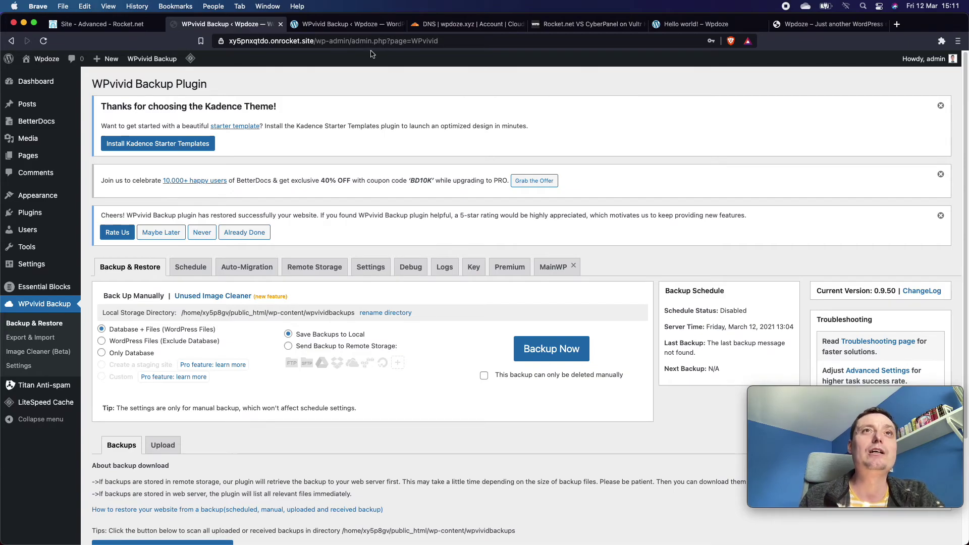
pyautogui.click(797, 24)
pyautogui.click(335, 43)
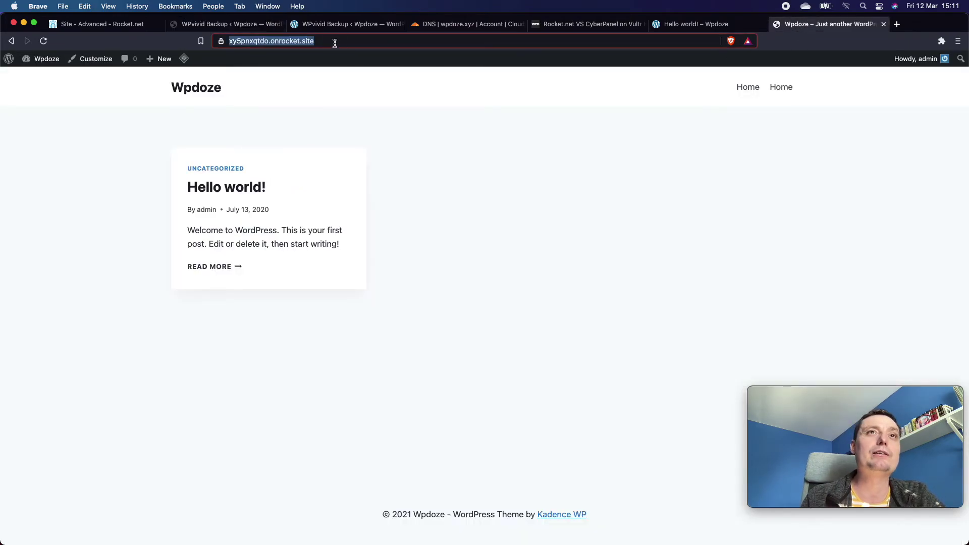
pyautogui.press('Return')
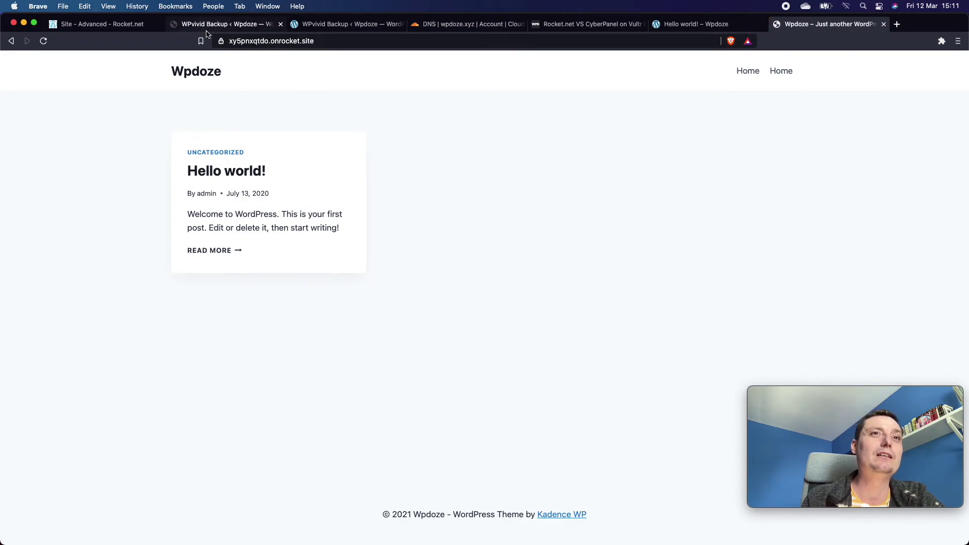
pyautogui.click(331, 43)
pyautogui.click(365, 44)
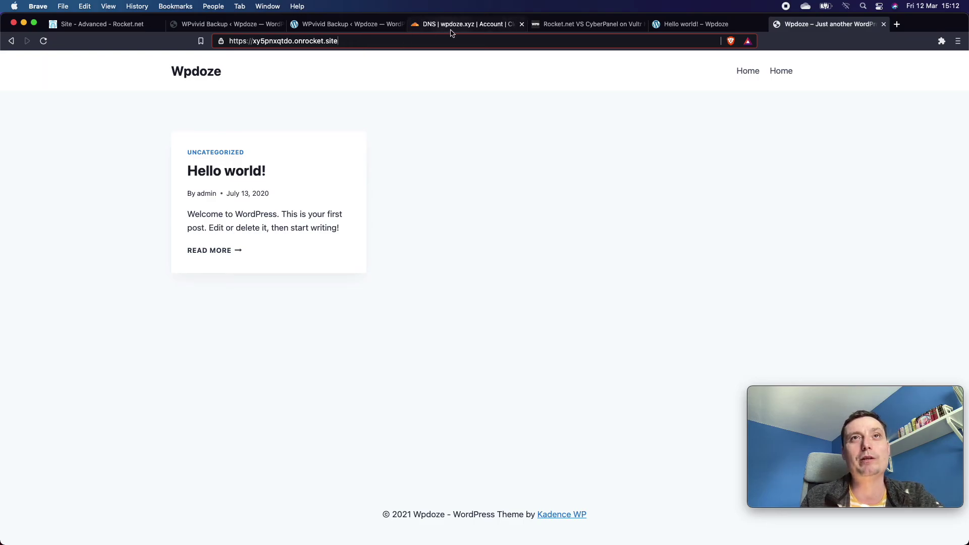
# Scroll through the wpdoze.xyz DNS page to check the DNS-only CNAME and TXT records.
pyautogui.click(467, 23)
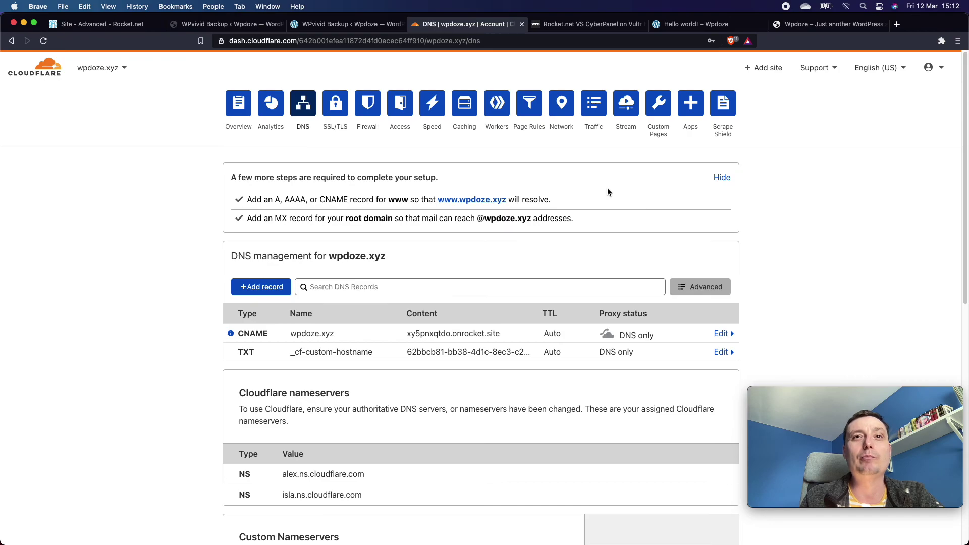
pyautogui.scroll(-5, 598, 182)
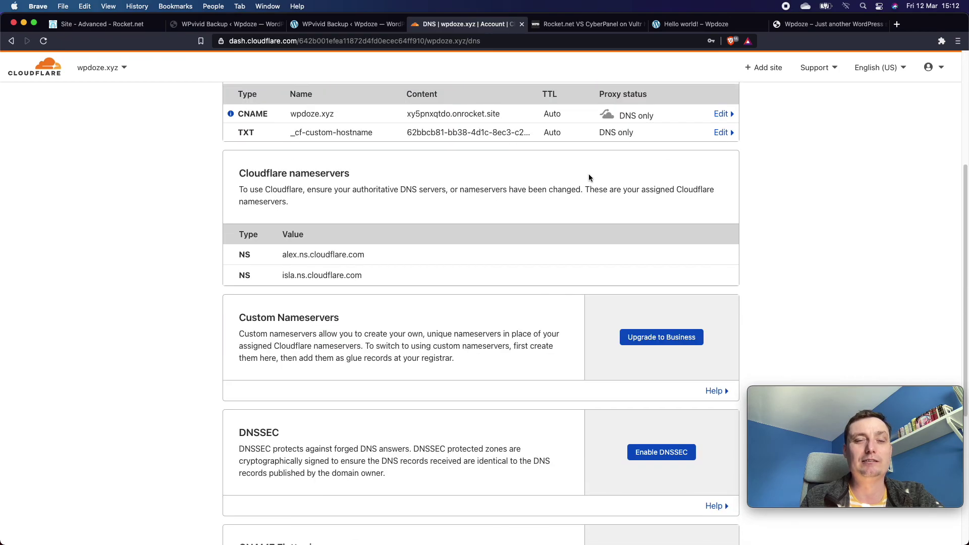
pyautogui.scroll(3, 507, 210)
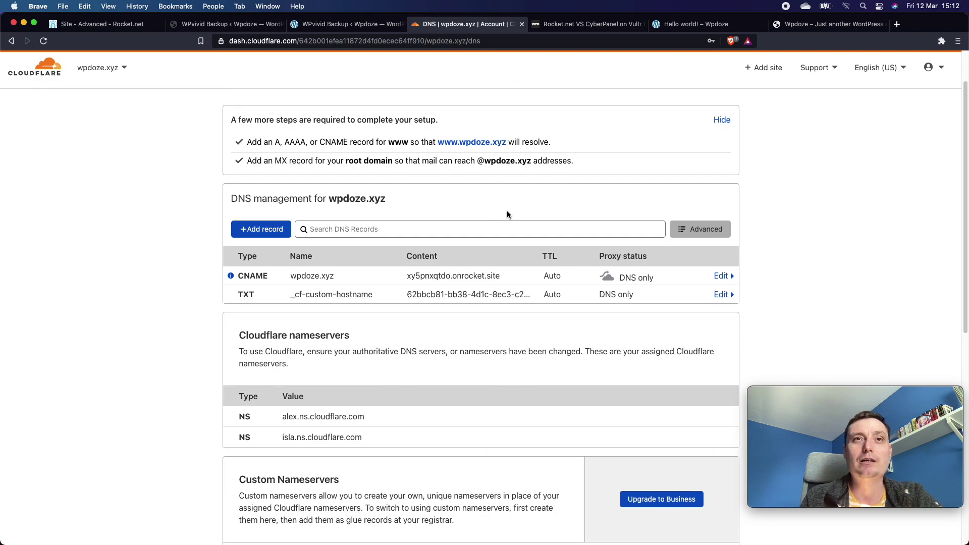
pyautogui.scroll(1, 506, 211)
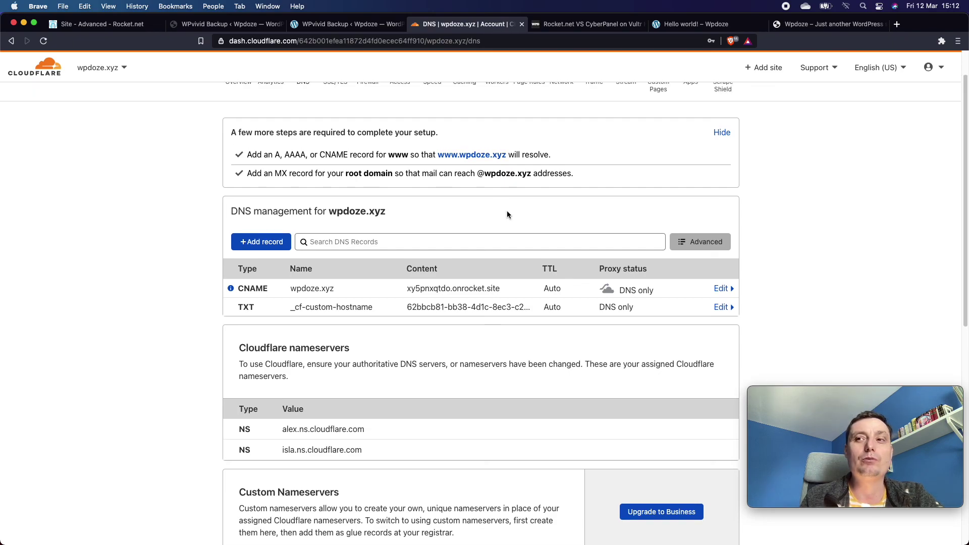